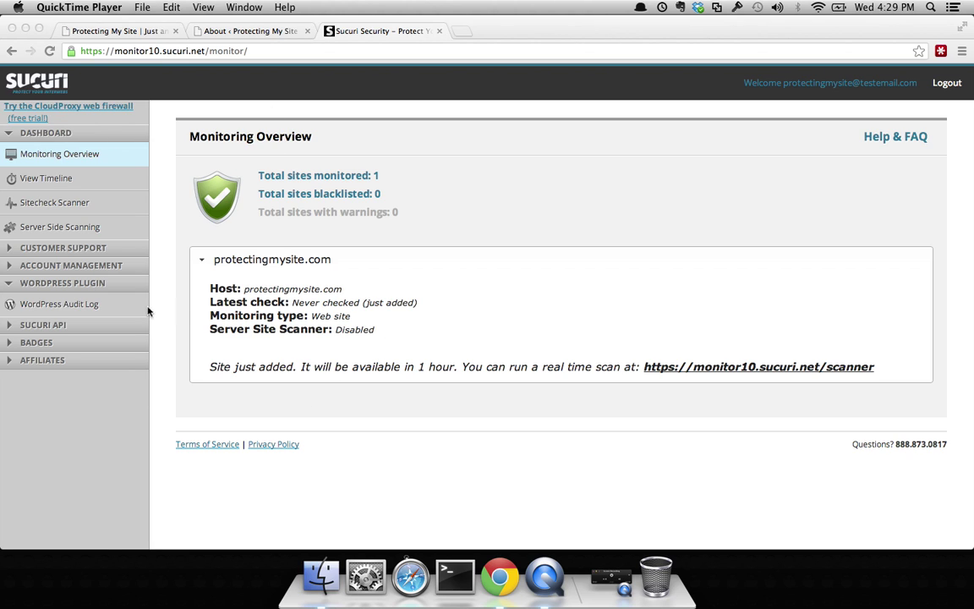
# Open the WordPress Audit Log page under WORDPRESS PLUGIN in the Sucuri sidebar.
pyautogui.click(61, 306)
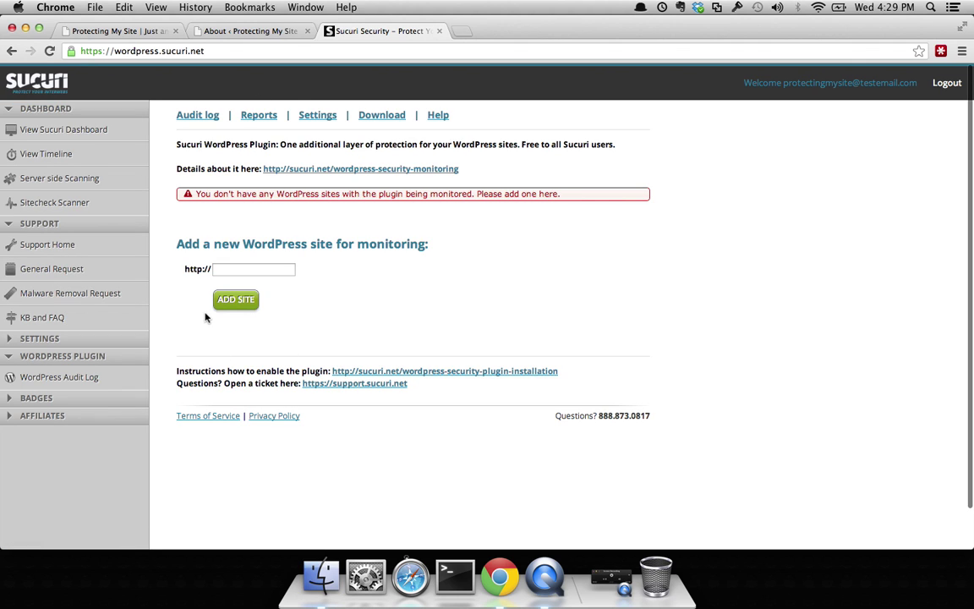
# Copy protectingmysite.com from the site's address bar and add it as a monitored site.
pyautogui.click(237, 269)
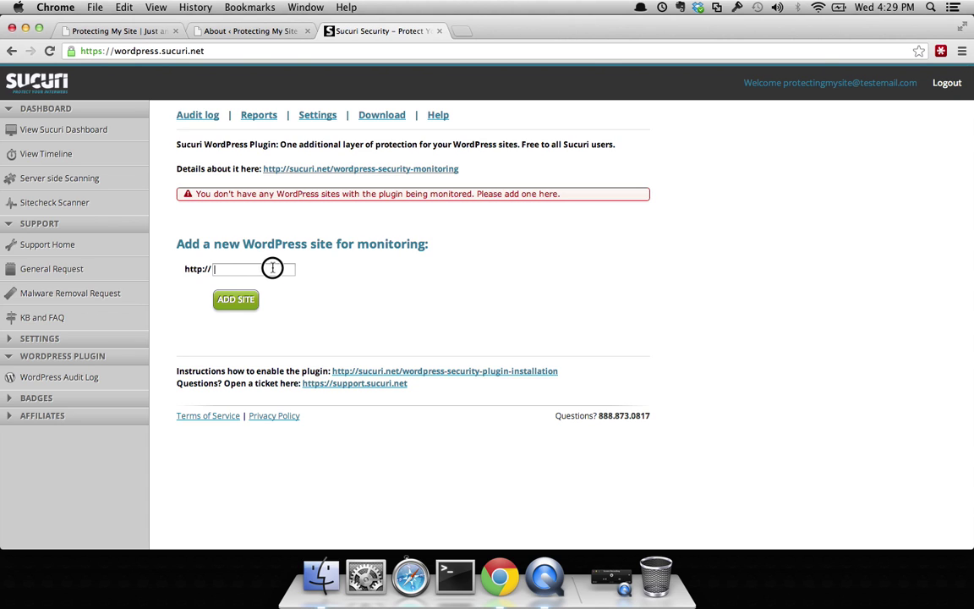
pyautogui.click(121, 34)
pyautogui.click(133, 50)
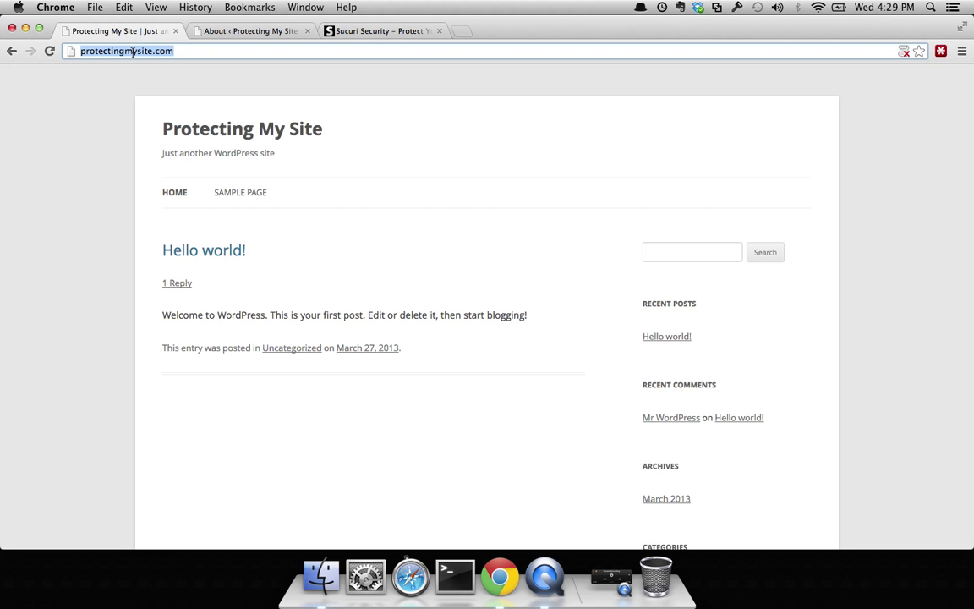
pyautogui.rightClick(132, 53)
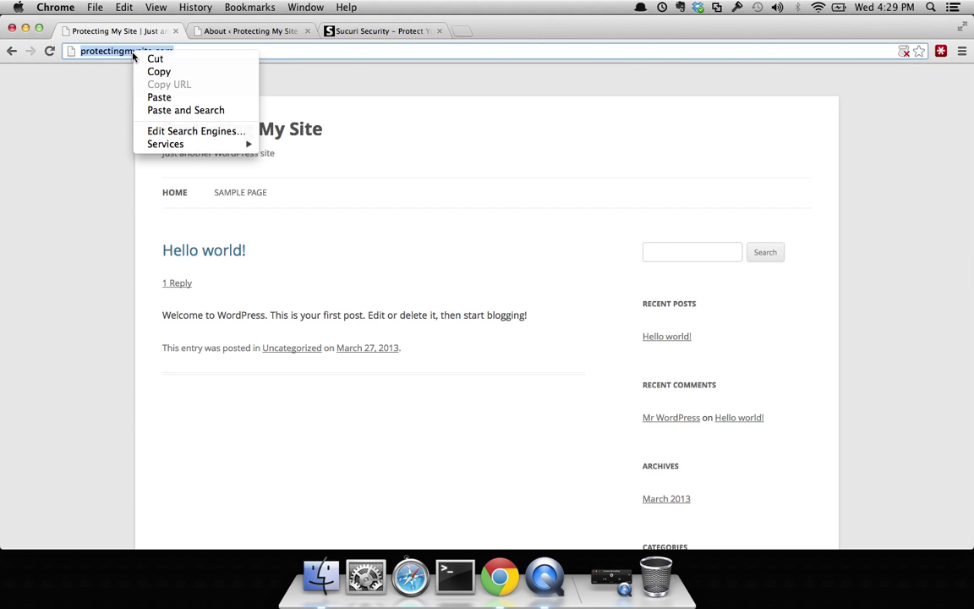
pyautogui.click(159, 71)
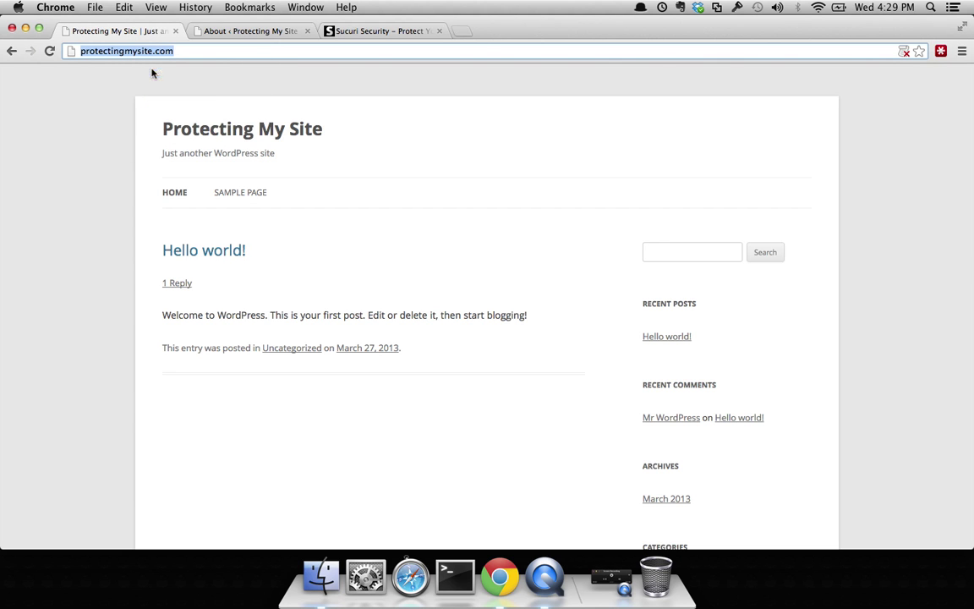
pyautogui.click(363, 32)
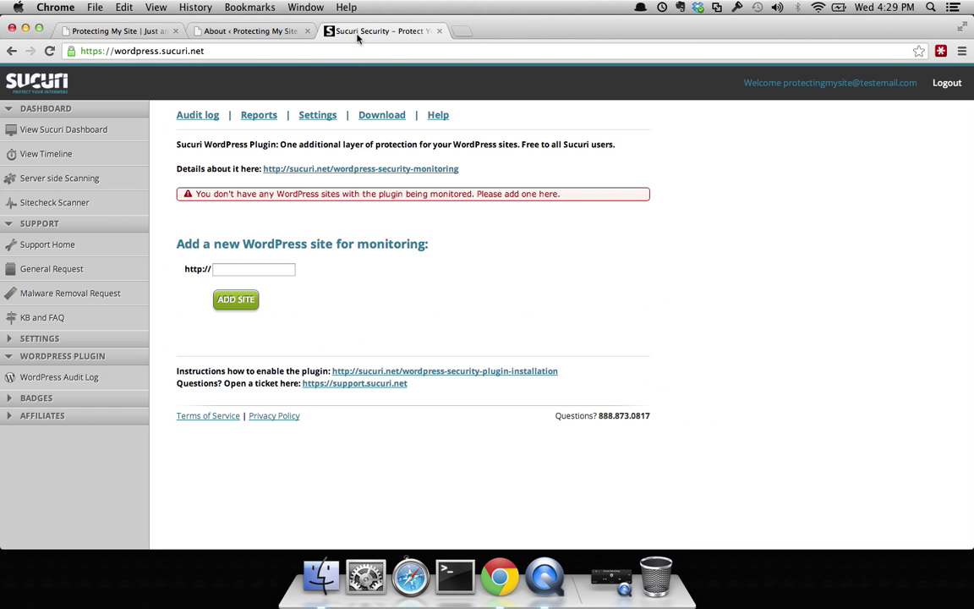
pyautogui.click(253, 269)
pyautogui.rightClick(235, 269)
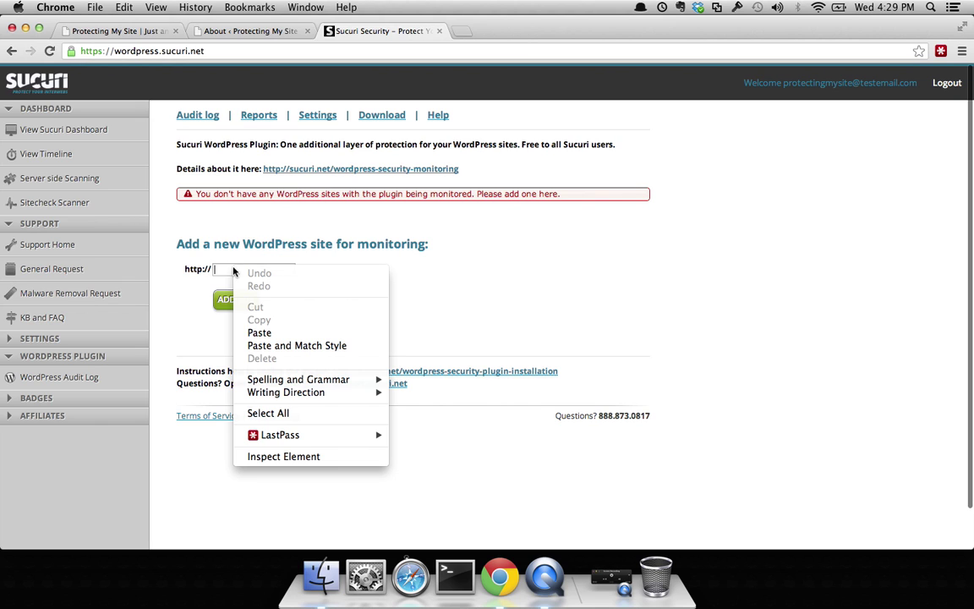
pyautogui.click(259, 332)
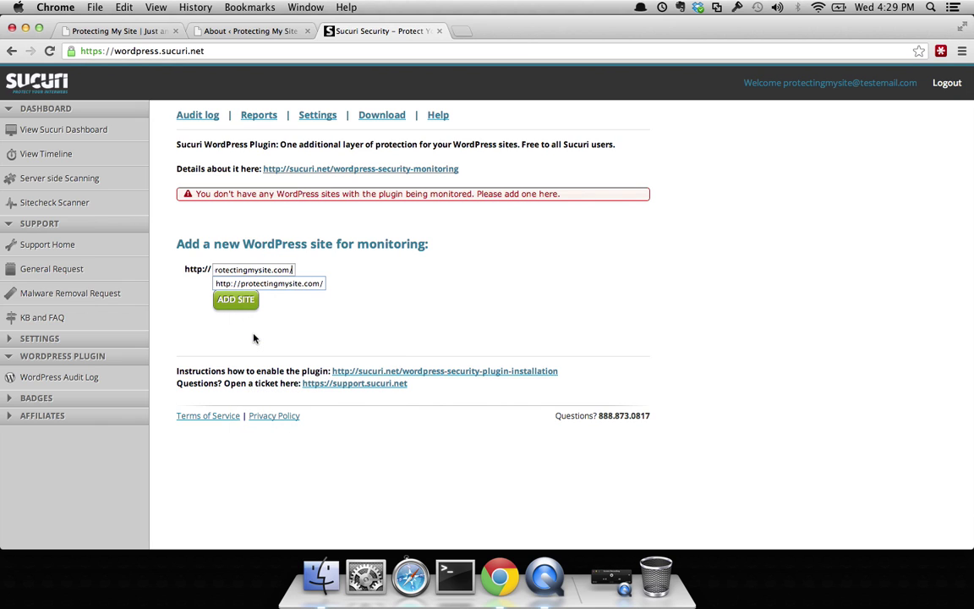
pyautogui.click(236, 300)
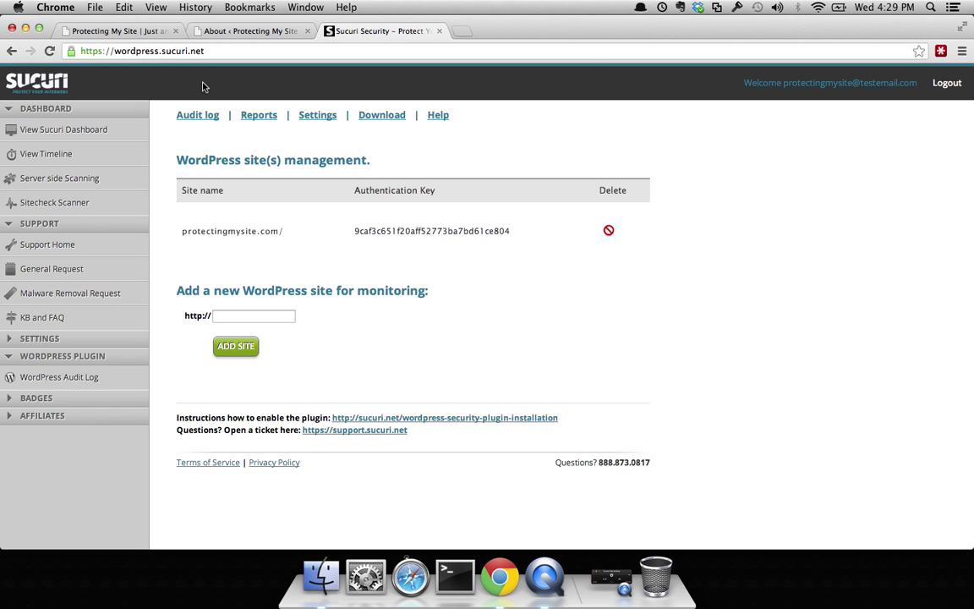
# Reach the WordPress plugin upload page, cancel the file chooser, and return to Sucuri.
pyautogui.click(233, 32)
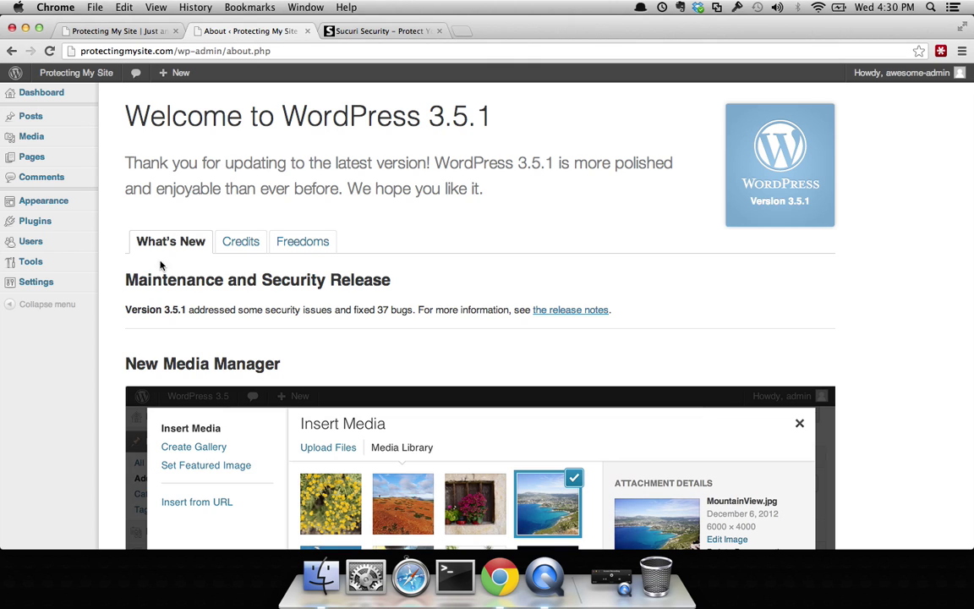
pyautogui.moveTo(35, 221)
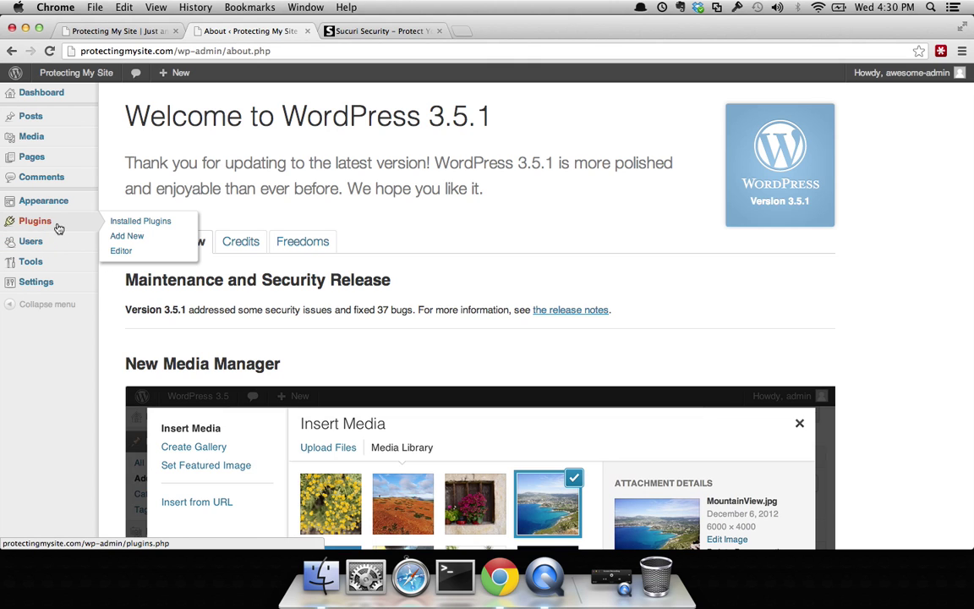
pyautogui.click(120, 239)
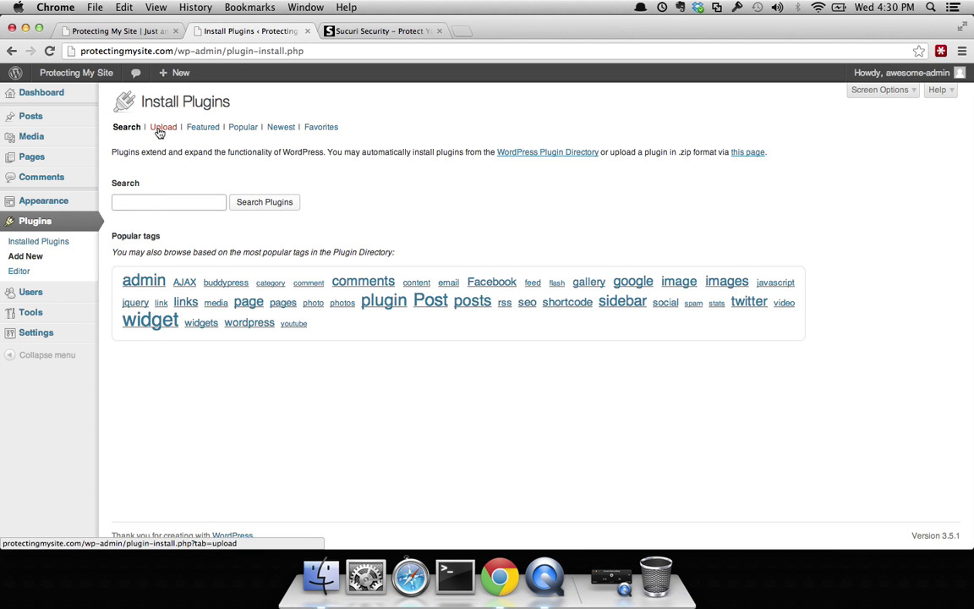
pyautogui.click(162, 127)
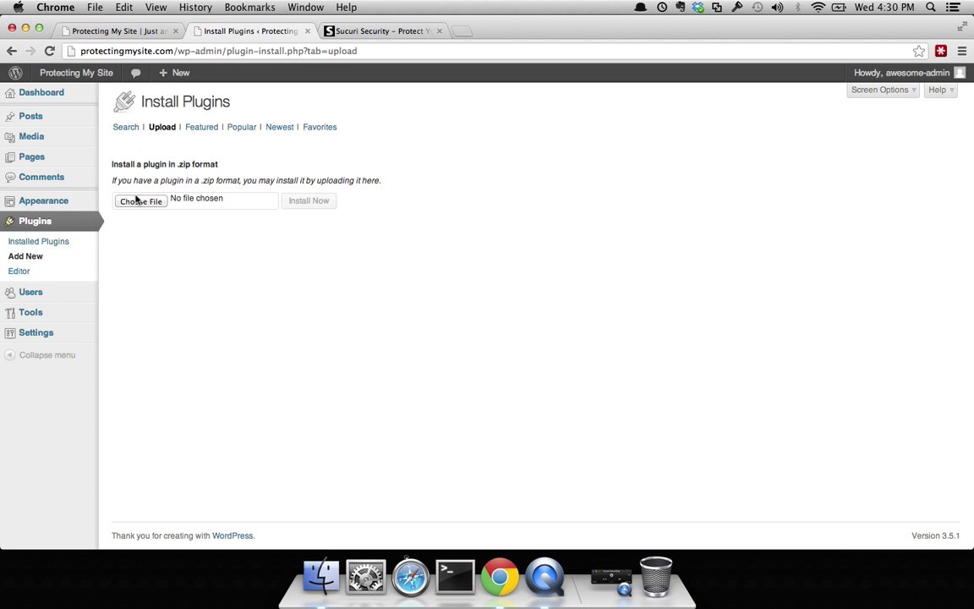
pyautogui.click(140, 200)
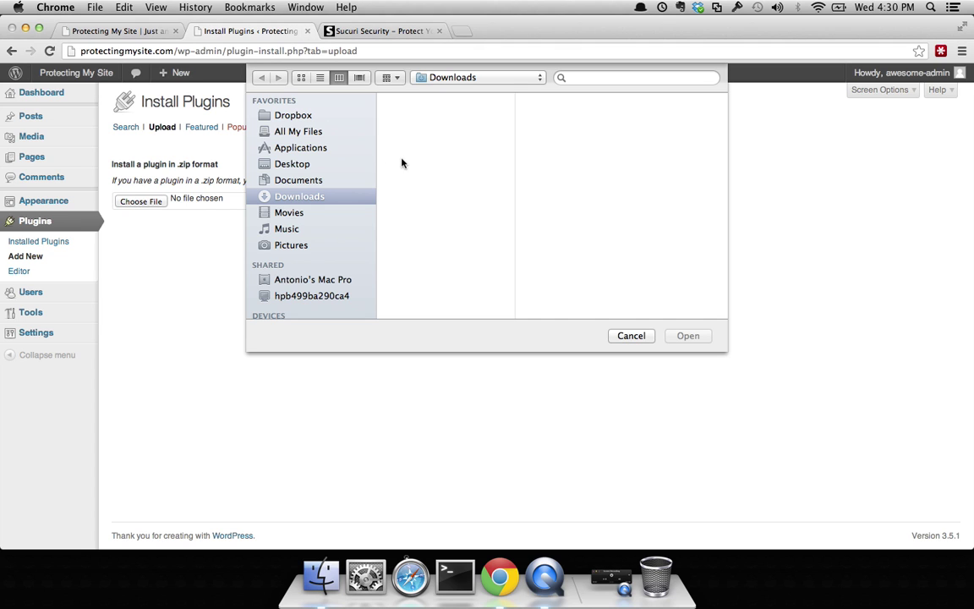
pyautogui.click(631, 335)
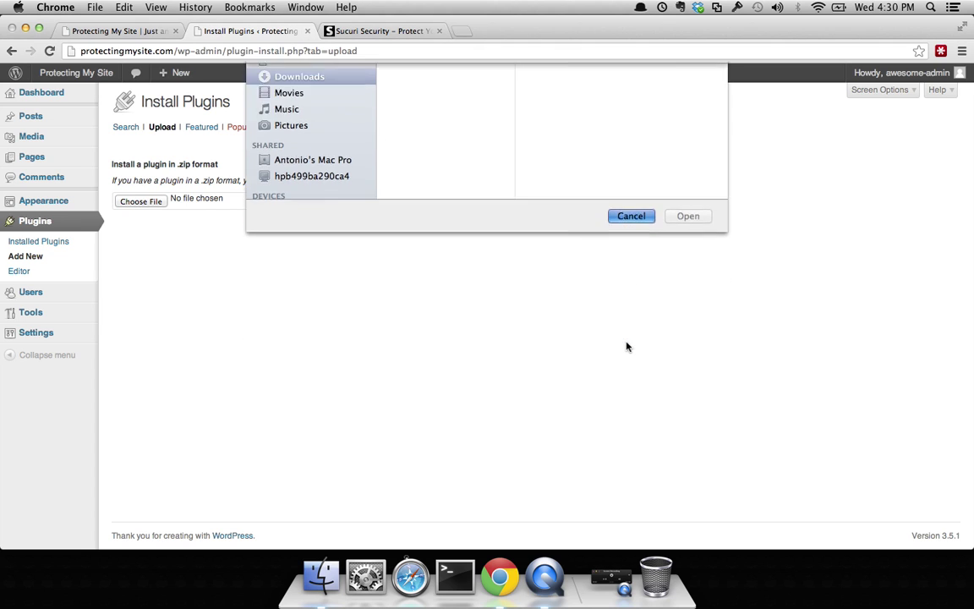
pyautogui.click(372, 31)
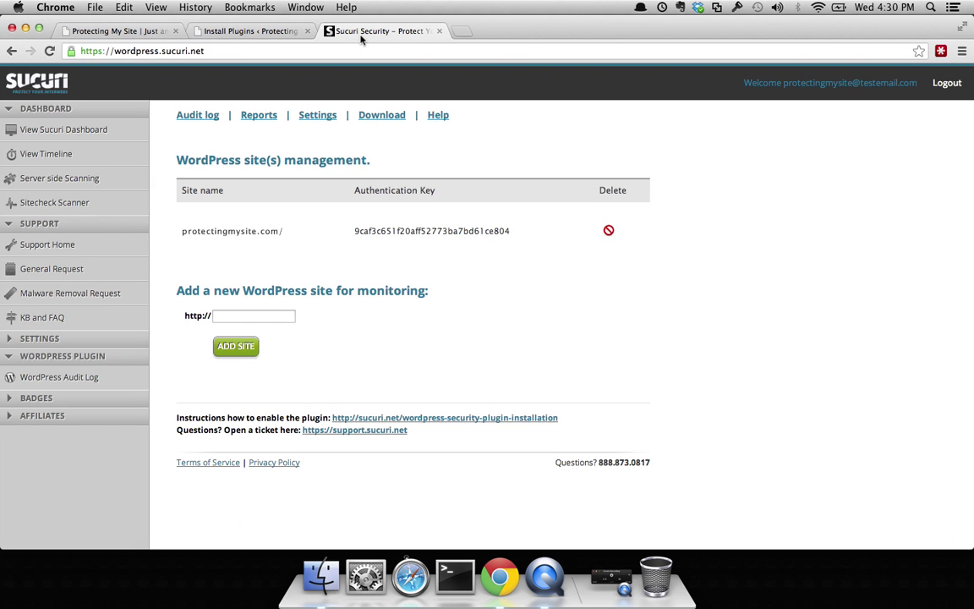
# Download sucuri-wp-plugin.zip and install it through the WordPress plugin upload page.
pyautogui.click(370, 124)
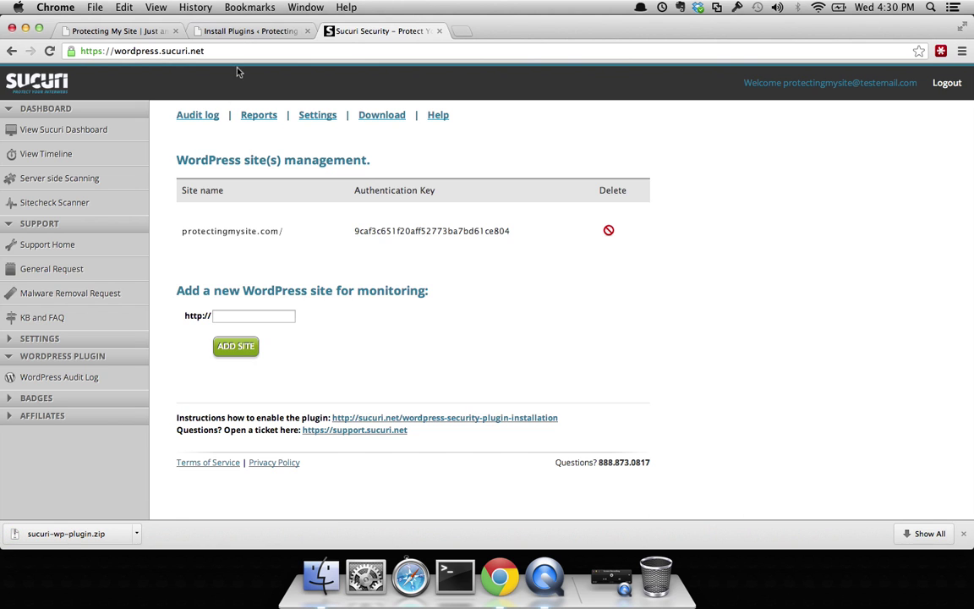
pyautogui.click(246, 31)
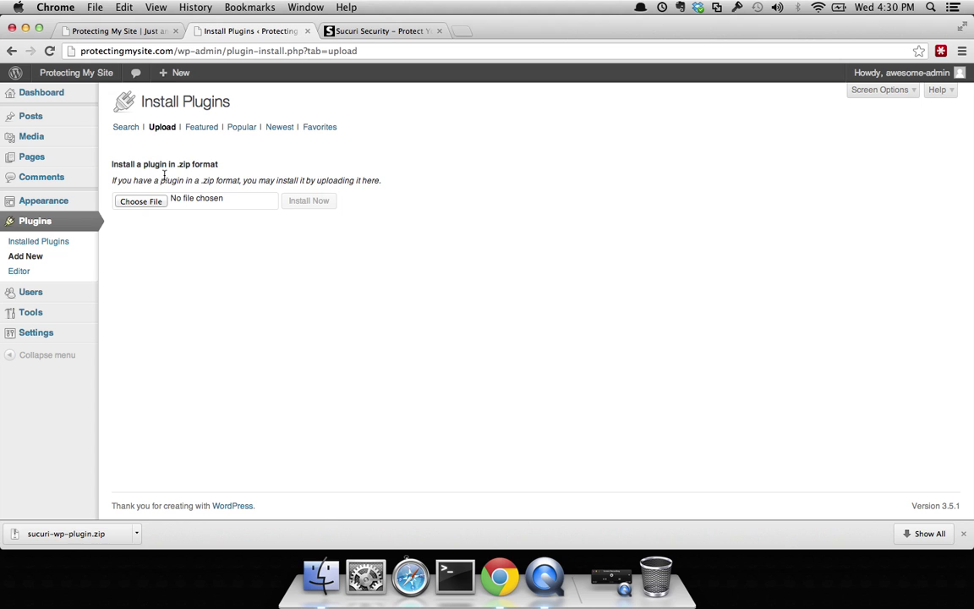
pyautogui.click(140, 201)
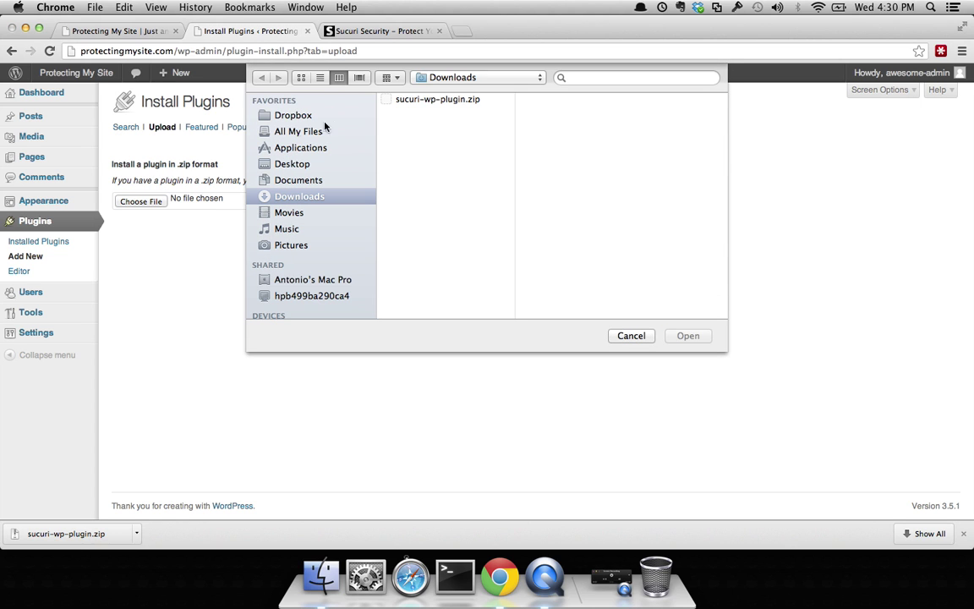
pyautogui.click(415, 101)
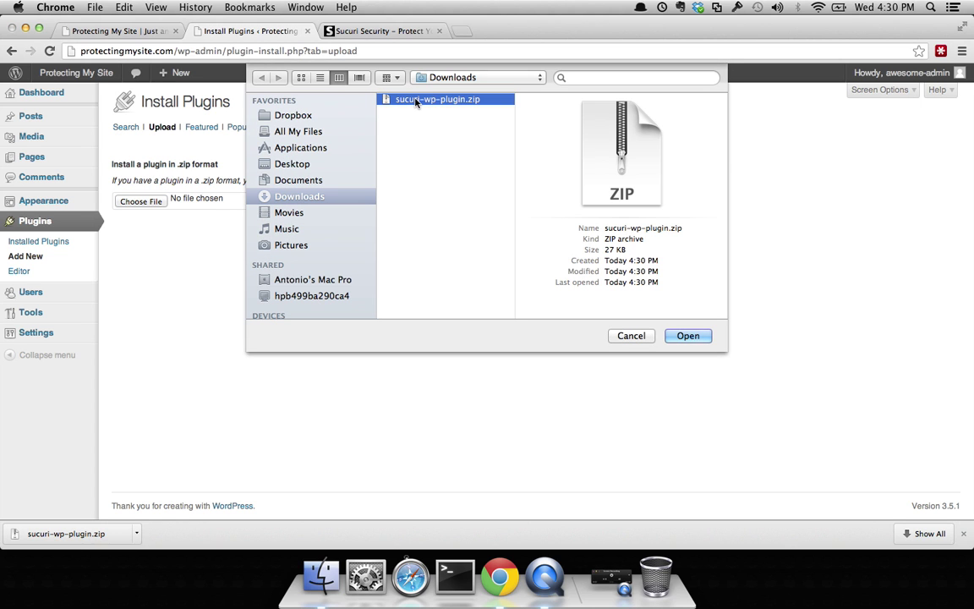
pyautogui.click(687, 336)
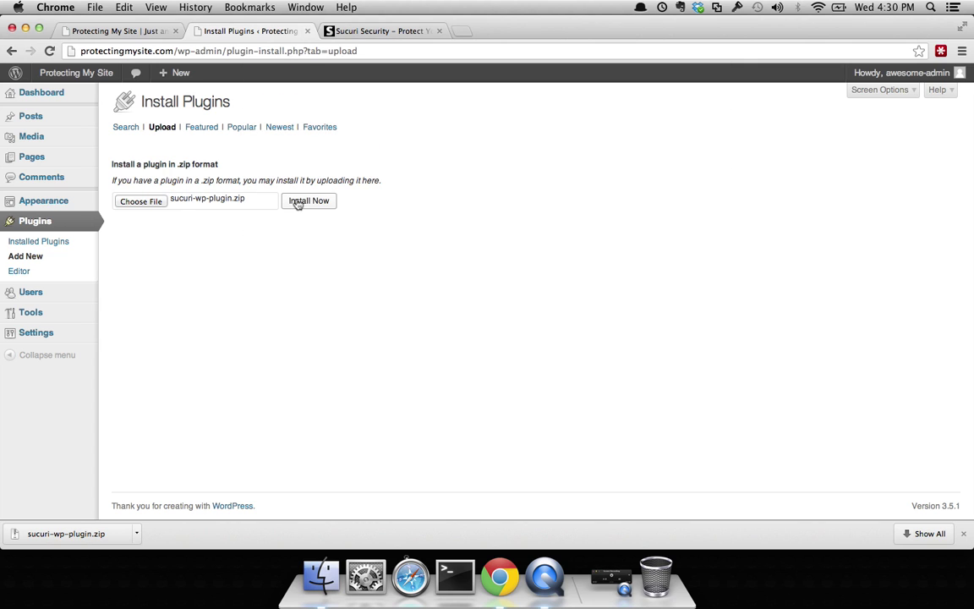
pyautogui.click(301, 201)
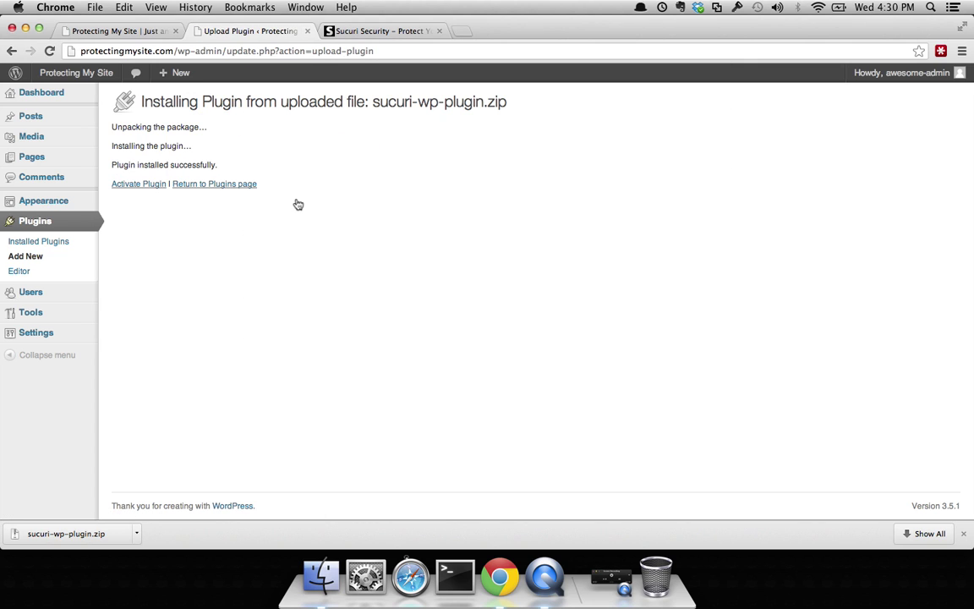
# Activate the plugin and save the site's authentication key as its SUCURI API KEY.
pyautogui.click(139, 185)
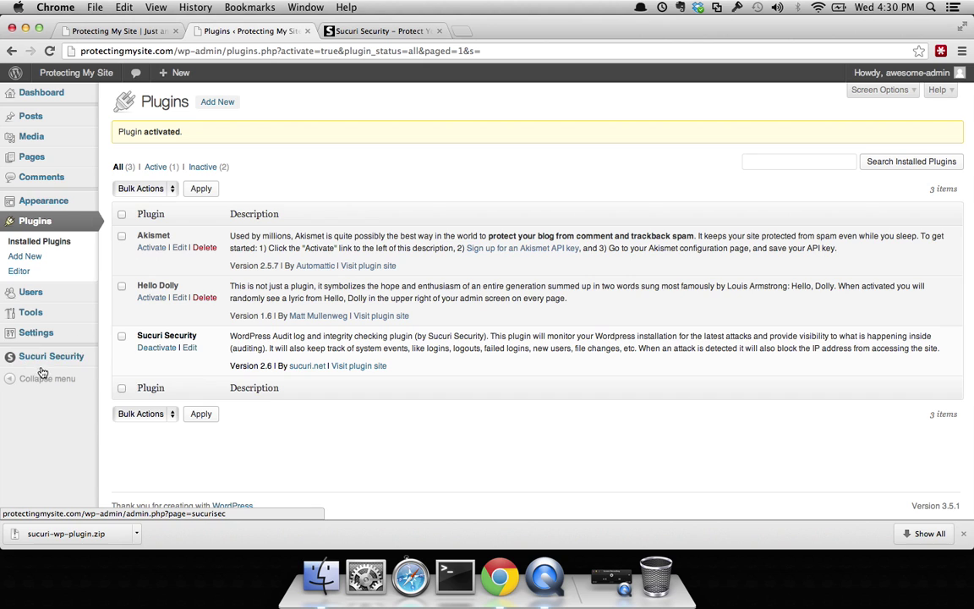
pyautogui.moveTo(51, 356)
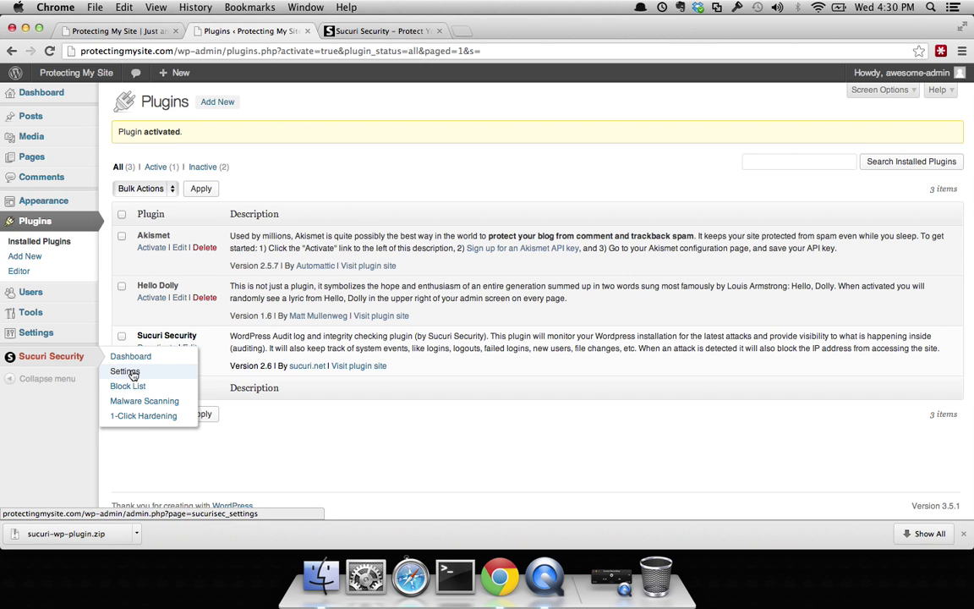
pyautogui.click(125, 371)
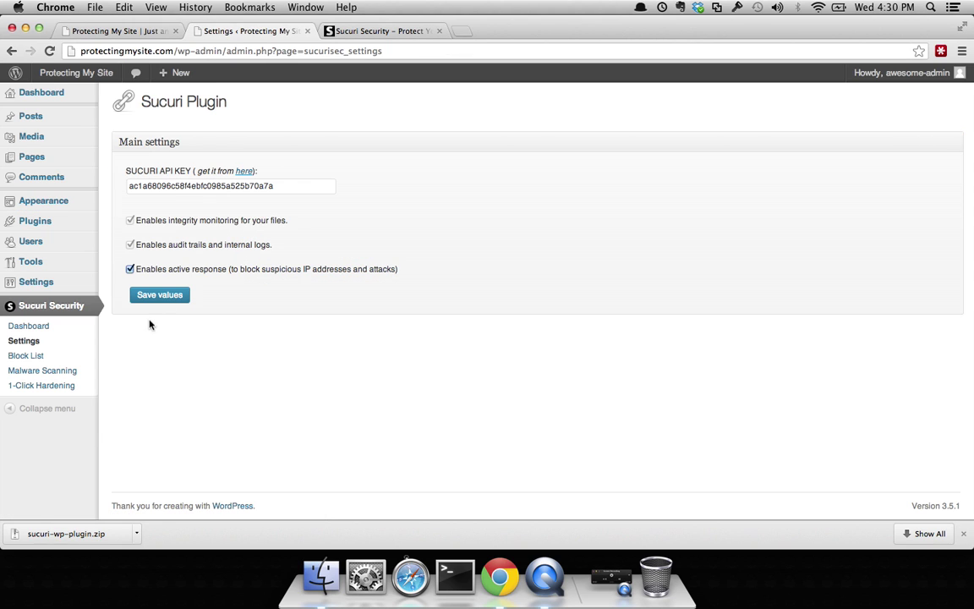
pyautogui.click(364, 30)
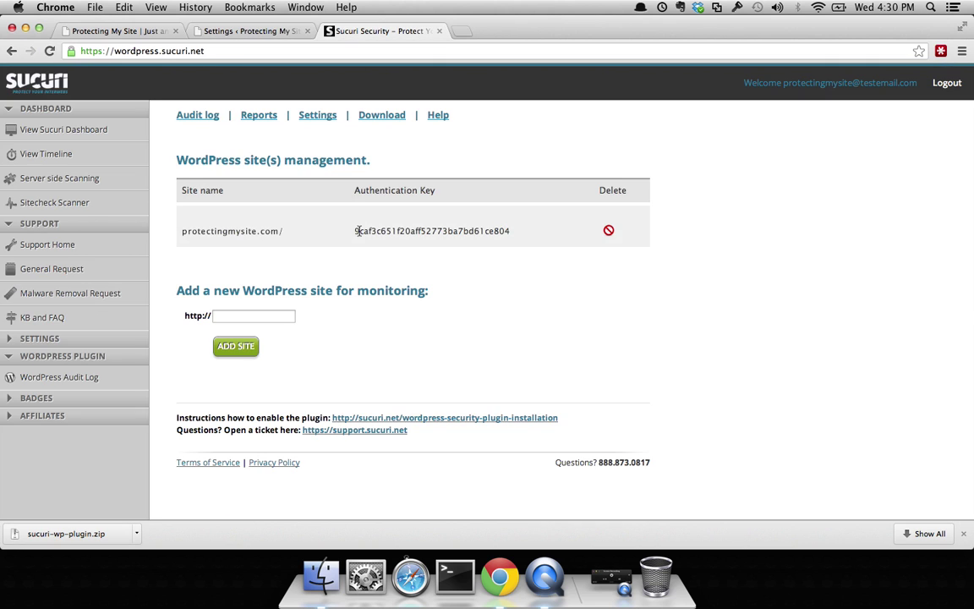
pyautogui.moveTo(355, 230); pyautogui.dragTo(513, 240)
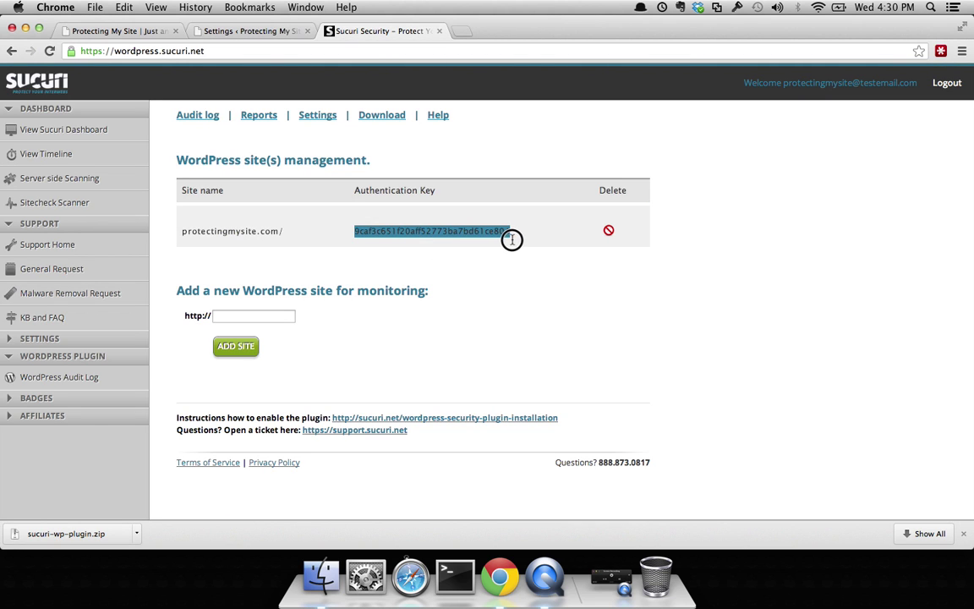
pyautogui.press('super+c')
pyautogui.click(245, 30)
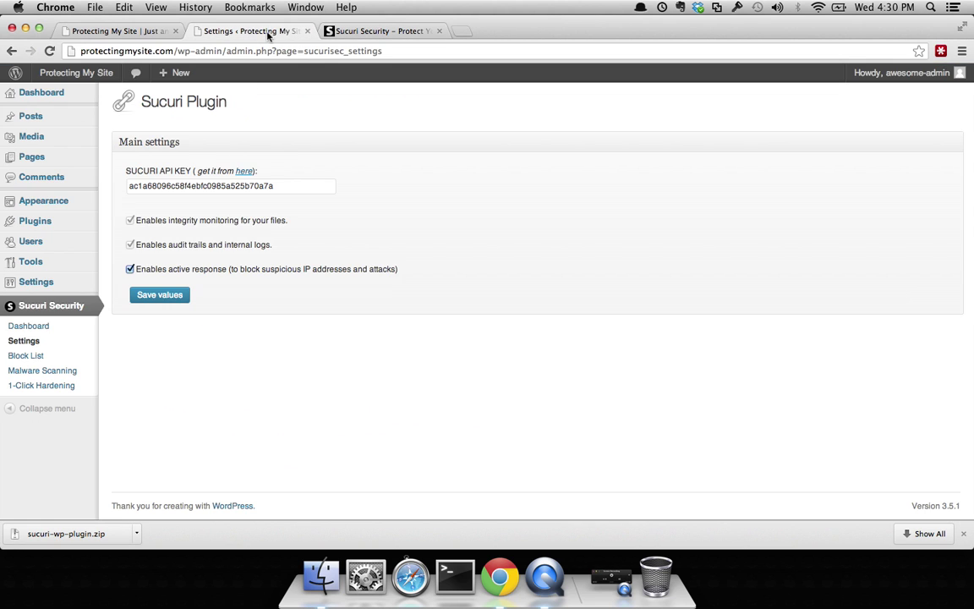
pyautogui.tripleClick(244, 185)
pyautogui.press('BackSpace')
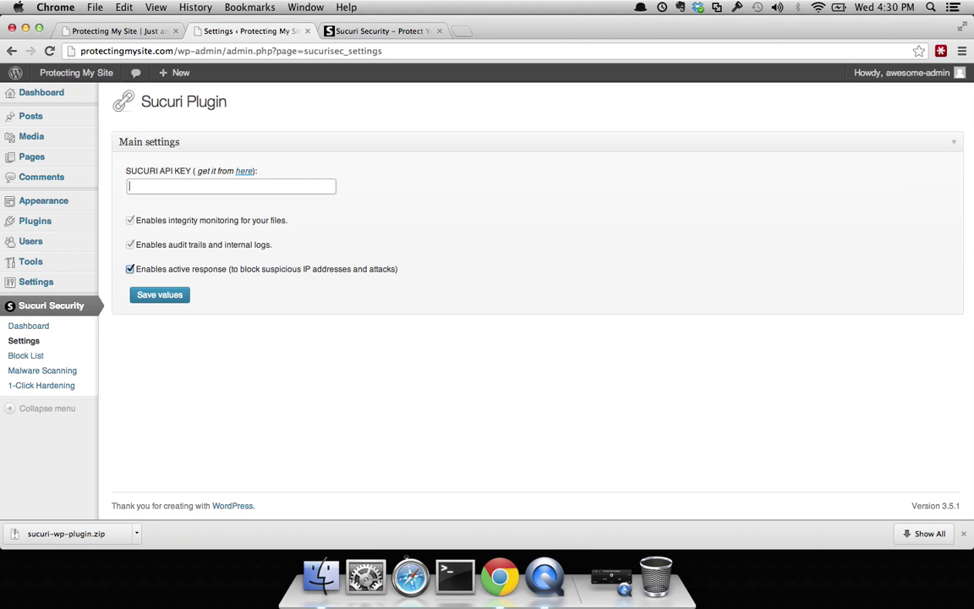
pyautogui.press('super+v')
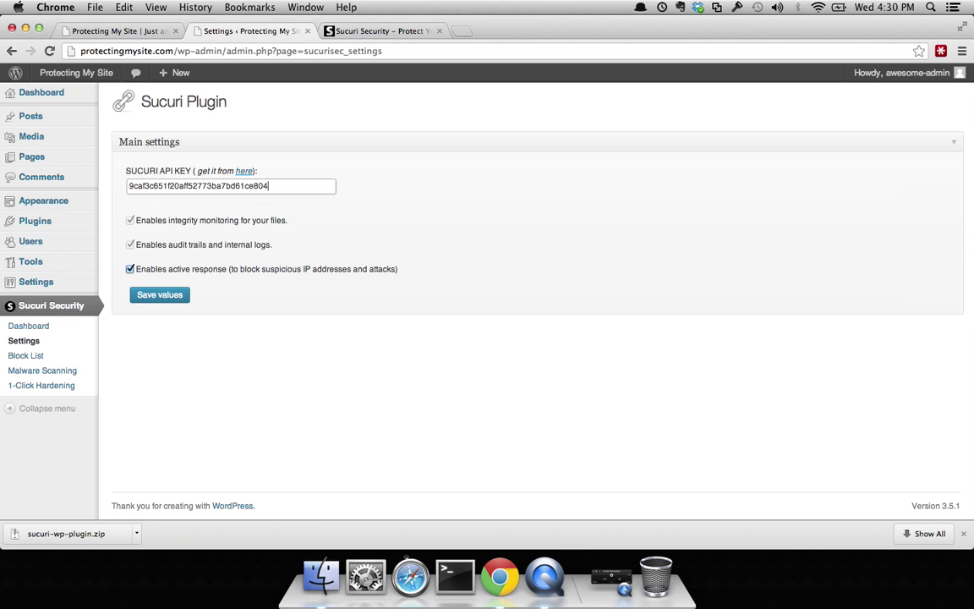
pyautogui.click(159, 295)
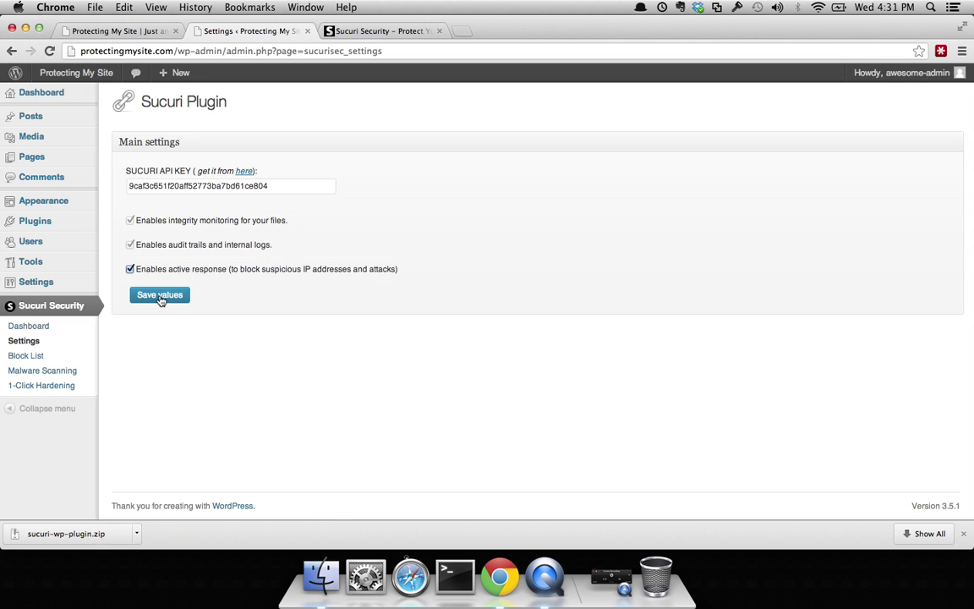
# Open the Sucuri plugin Dashboard showing site integrity and the Latest events table.
pyautogui.click(31, 325)
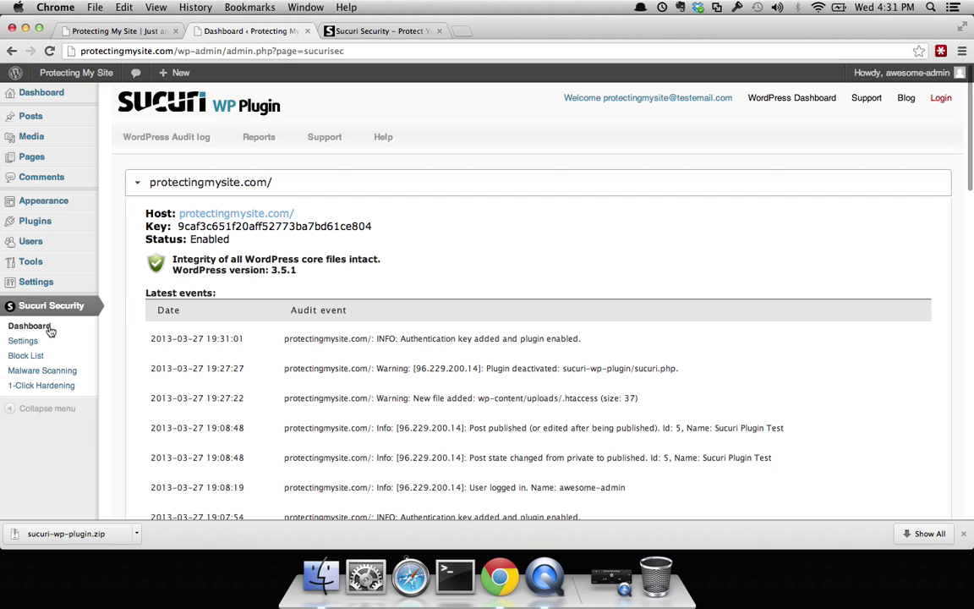
pyautogui.scroll(-4, 335, 365)
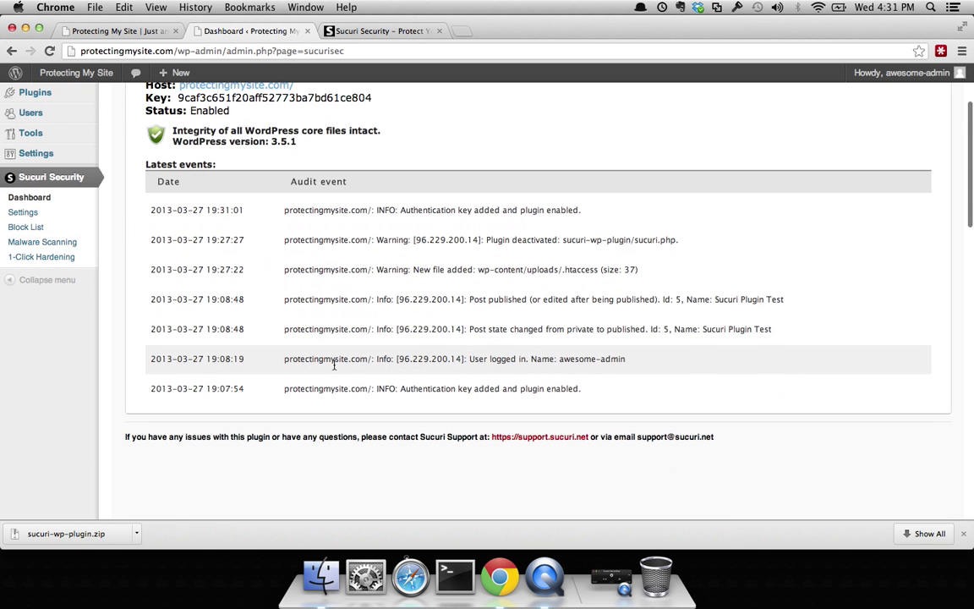
pyautogui.scroll(2, 335, 365)
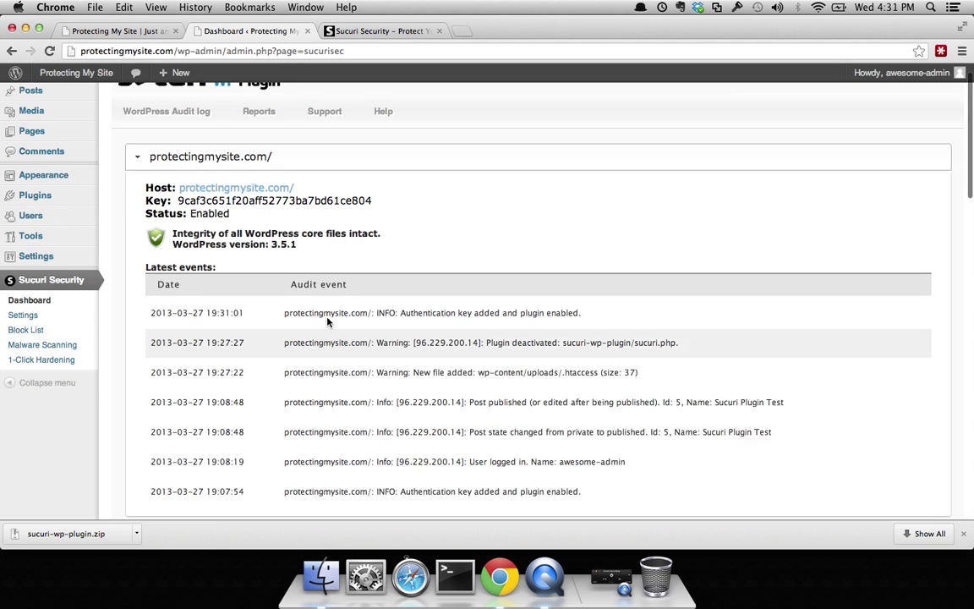
pyautogui.scroll(3, 328, 320)
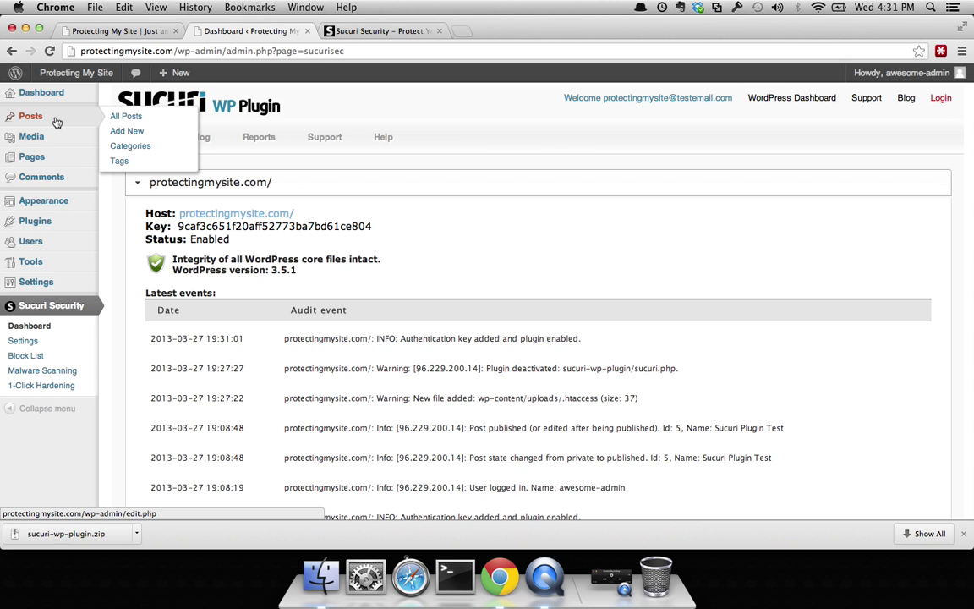
pyautogui.moveTo(32, 157)
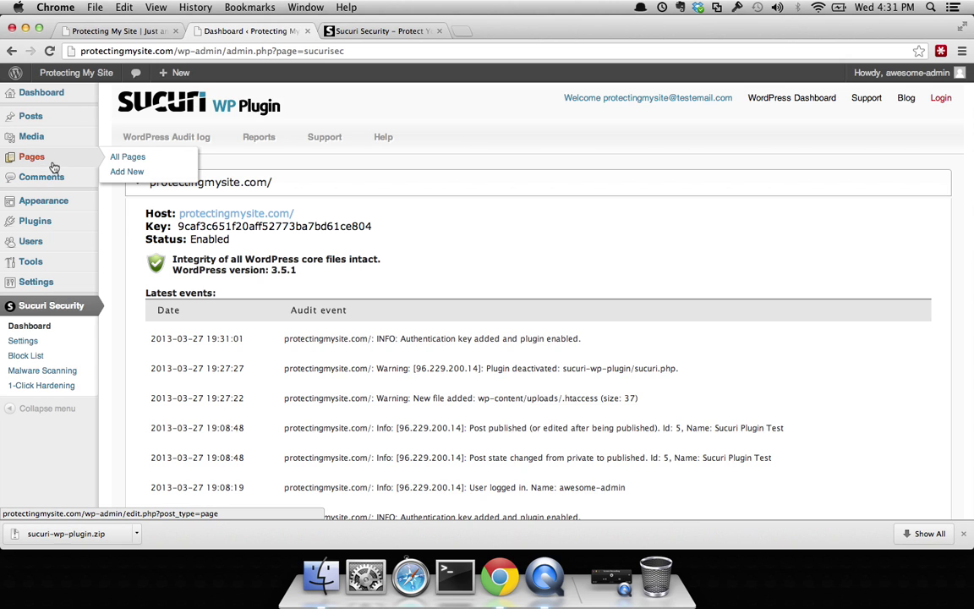
# Publish a new page with title and body text 'This is another test'.
pyautogui.click(126, 172)
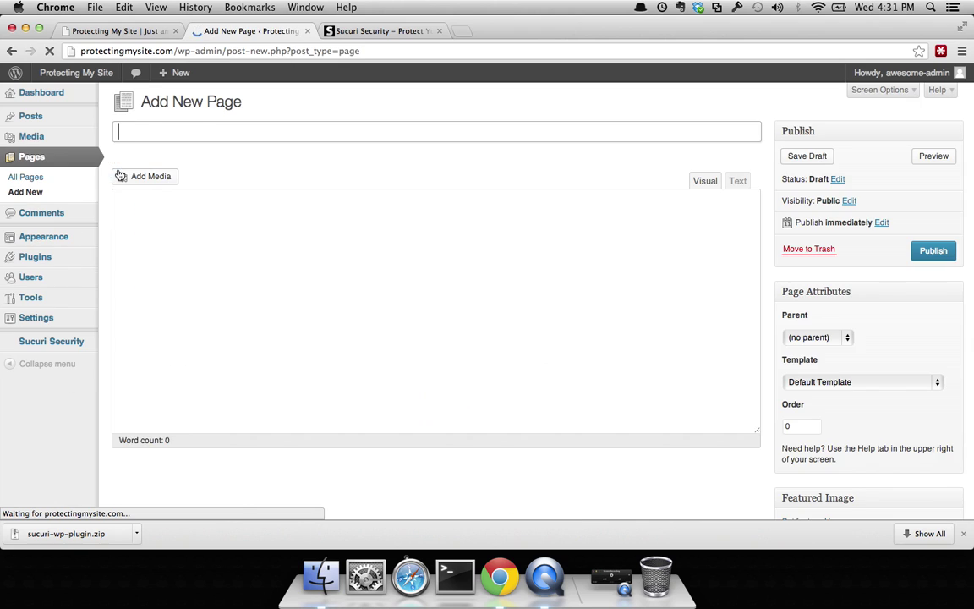
pyautogui.write('This is')
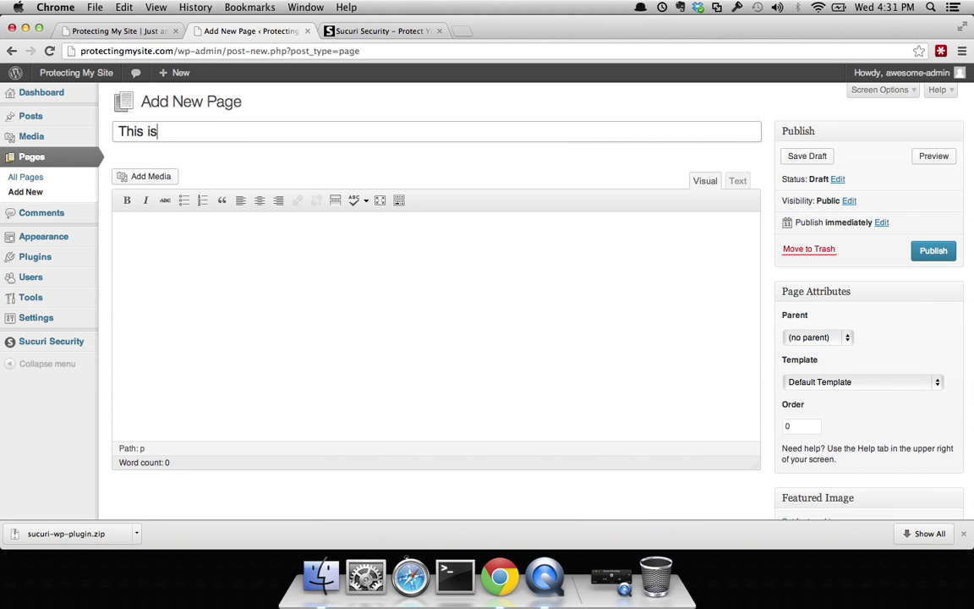
pyautogui.write(' another test')
pyautogui.press('Tab')
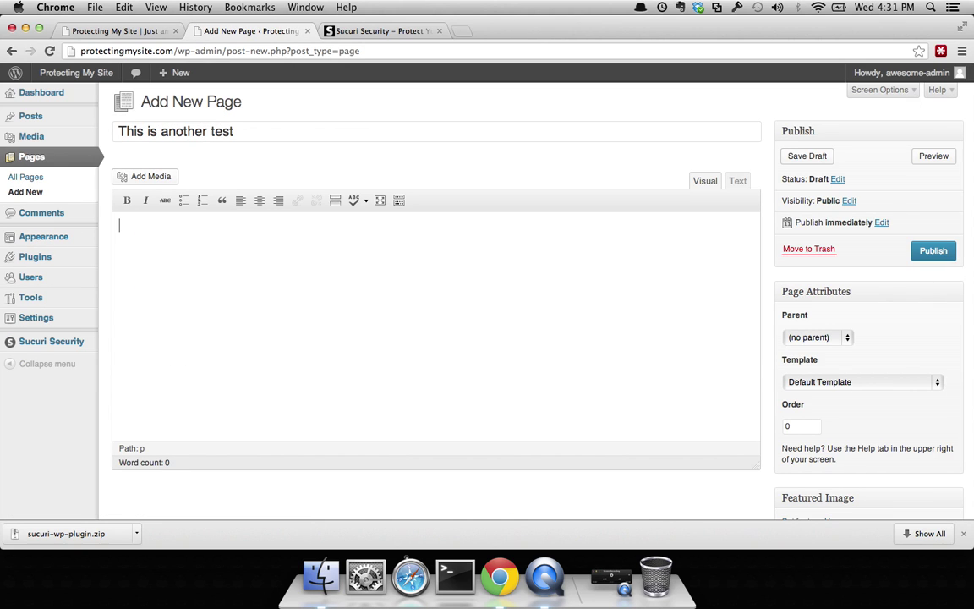
pyautogui.write('This is another tes')
pyautogui.write('t')
pyautogui.click(933, 250)
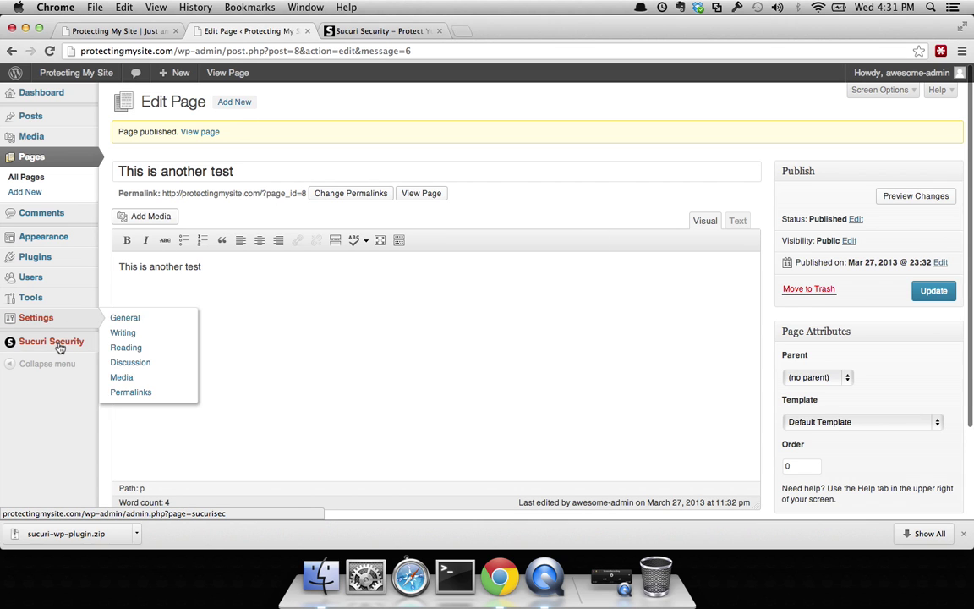
pyautogui.moveTo(51, 341)
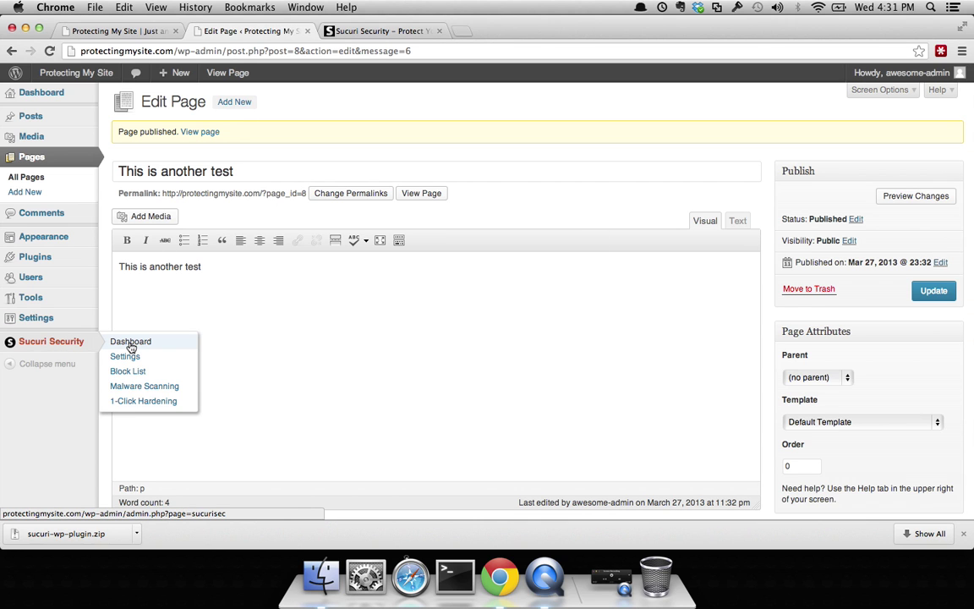
# Check the Sucuri Latest events for the 'This is another test' Post published entries.
pyautogui.click(131, 342)
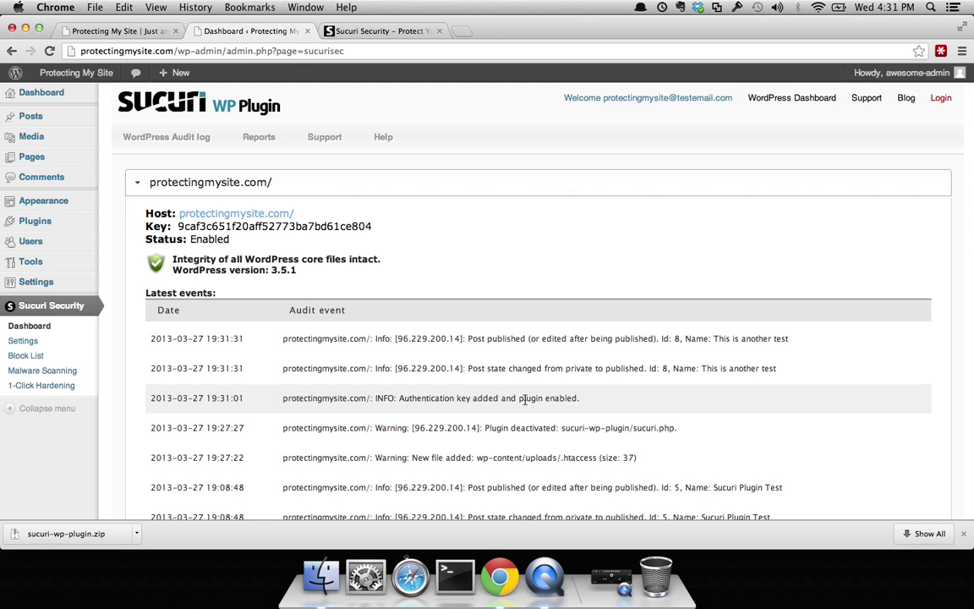
pyautogui.moveTo(582, 399); pyautogui.dragTo(474, 398)
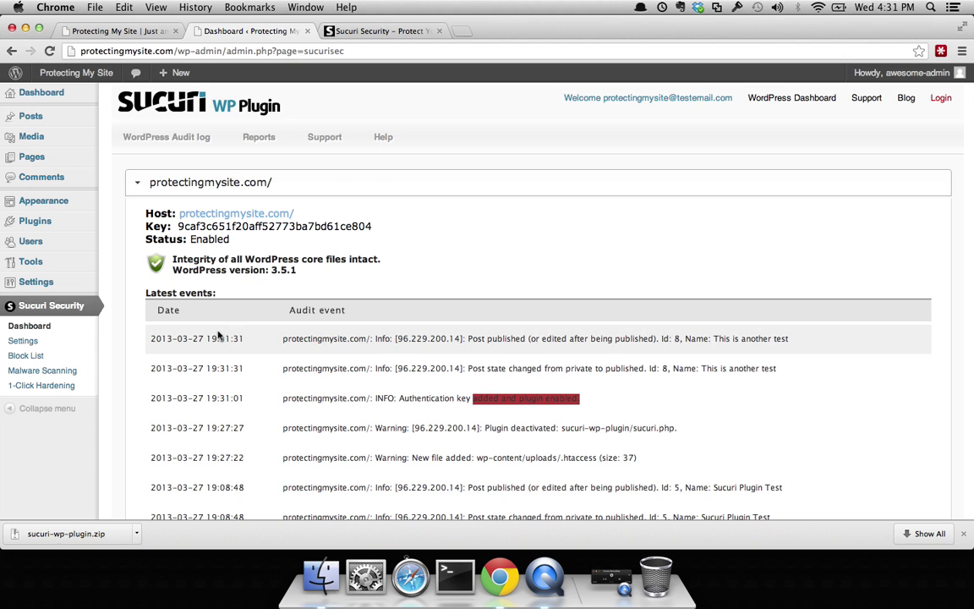
# Review the Block and White Lists page, then go to Malware Scanning.
pyautogui.click(20, 358)
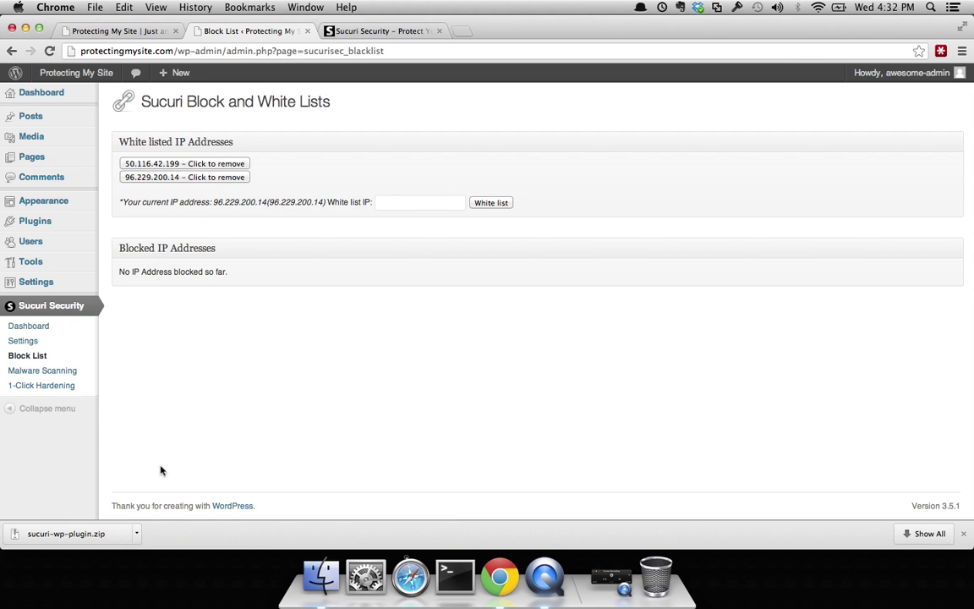
pyautogui.click(43, 371)
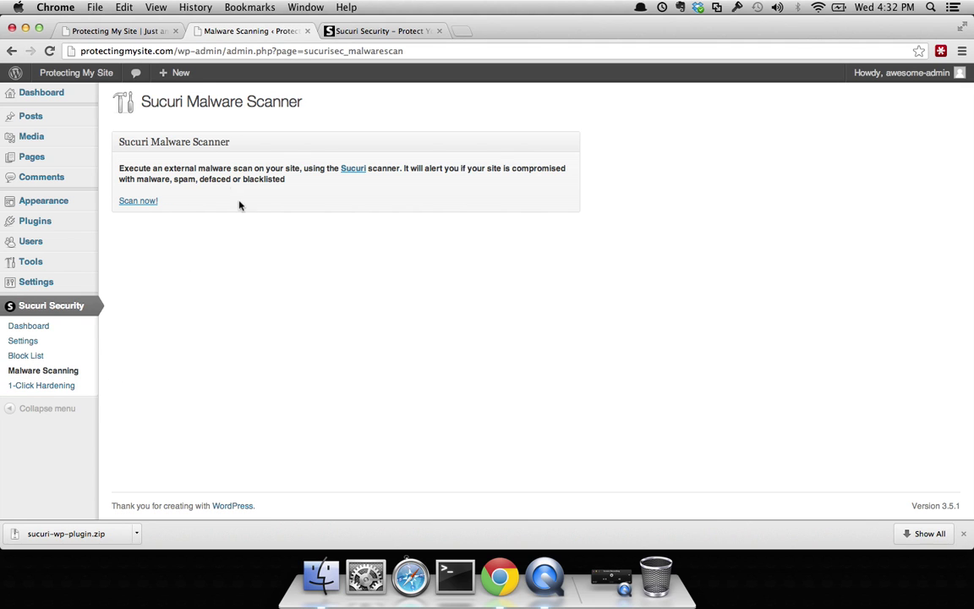
# Check 1-Click Hardening: wp-content, wp-includes and database prefix remain unhardened.
pyautogui.click(44, 385)
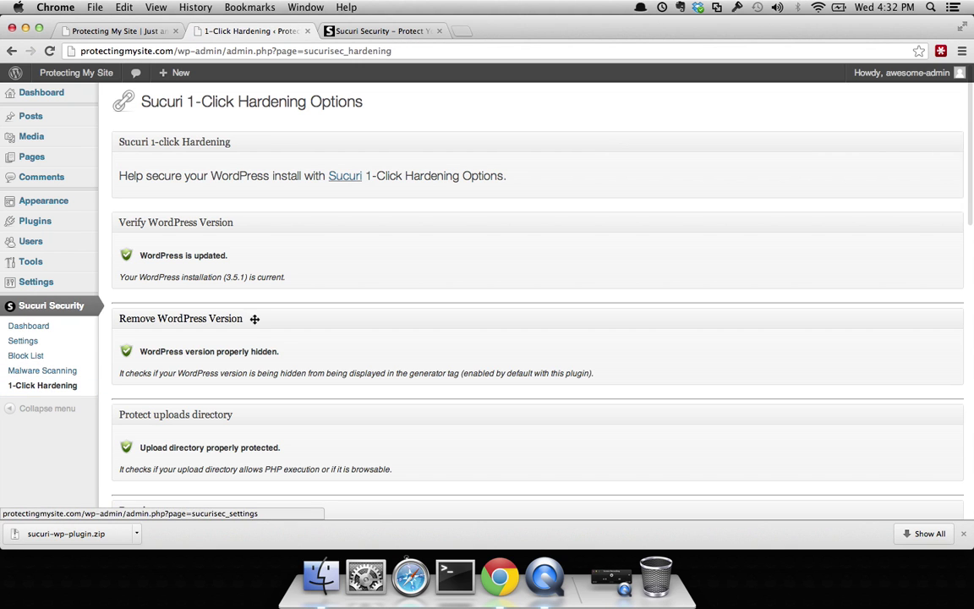
pyautogui.scroll(-3, 351, 351)
pyautogui.scroll(-3, 350, 351)
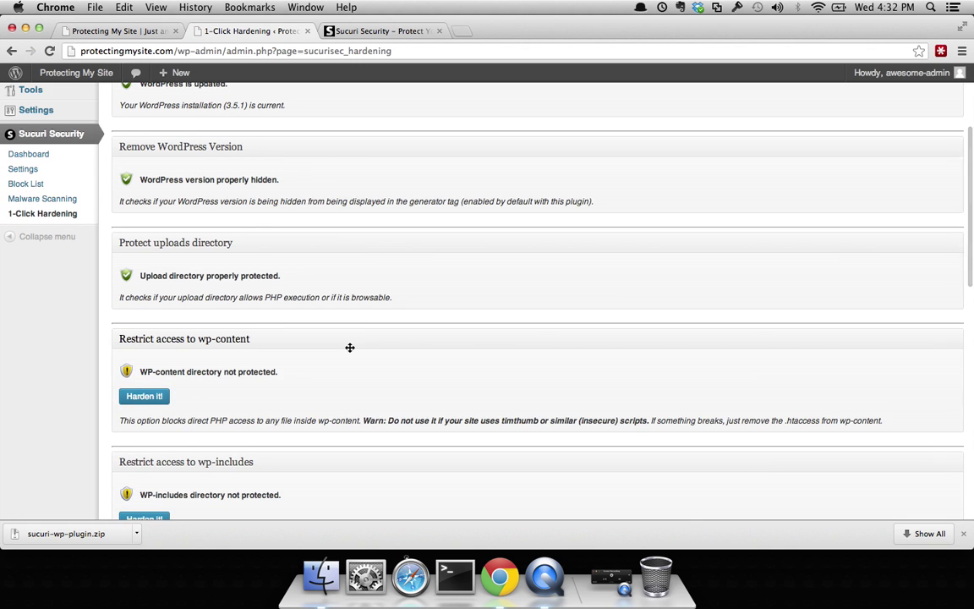
pyautogui.scroll(-3, 350, 351)
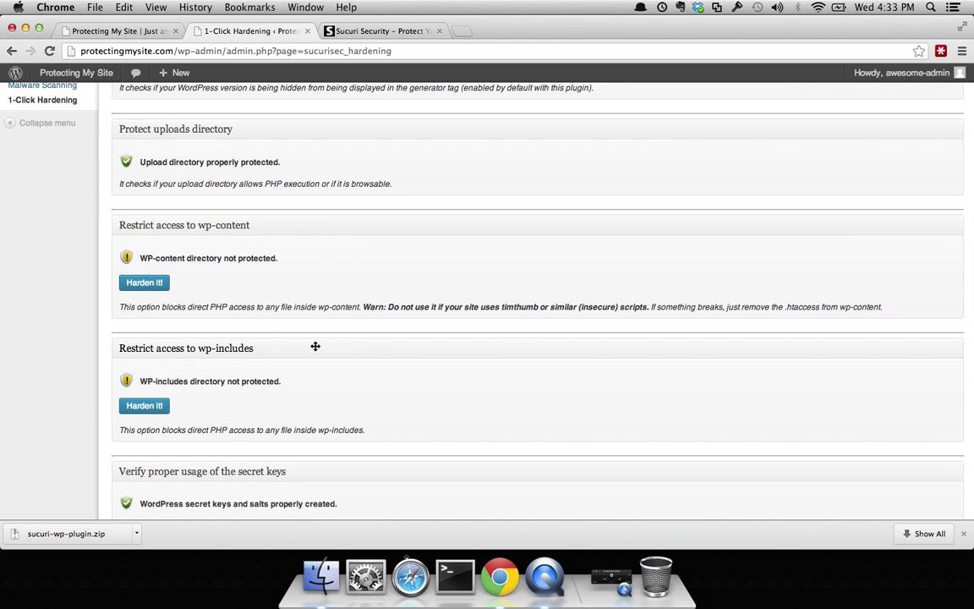
pyautogui.scroll(-4, 315, 346)
pyautogui.scroll(-4, 315, 346)
pyautogui.scroll(-4, 316, 346)
pyautogui.scroll(-3, 315, 346)
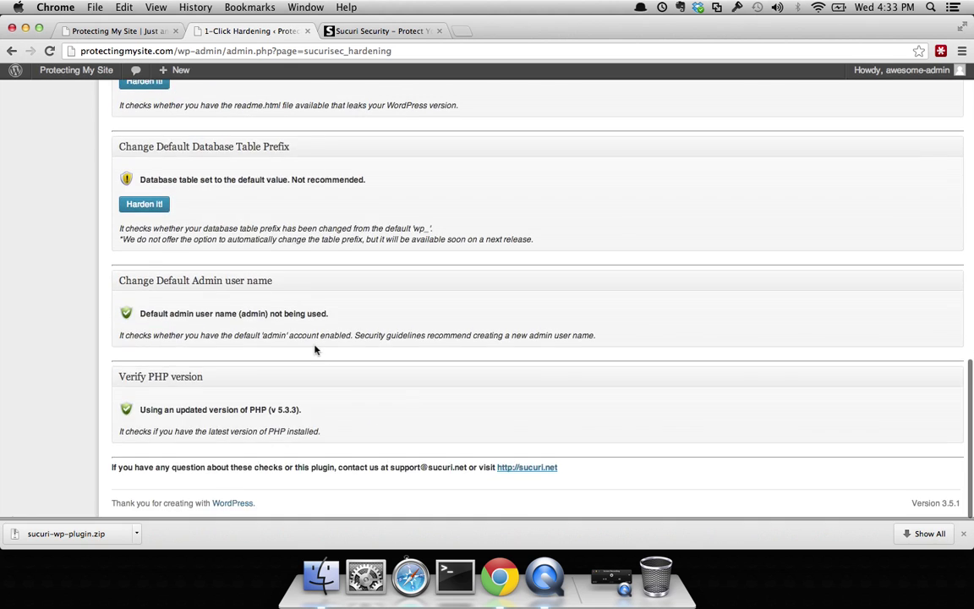
pyautogui.scroll(5, 315, 349)
pyautogui.scroll(5, 316, 349)
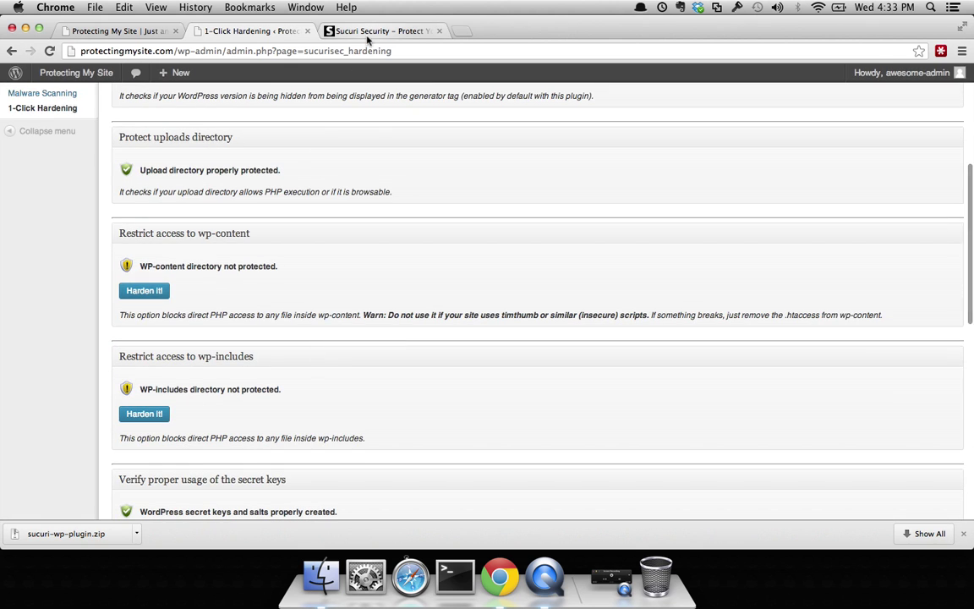
# Fill a Sucuri General Request with subject 'Plugin Help' and a multi-paragraph help message.
pyautogui.click(368, 32)
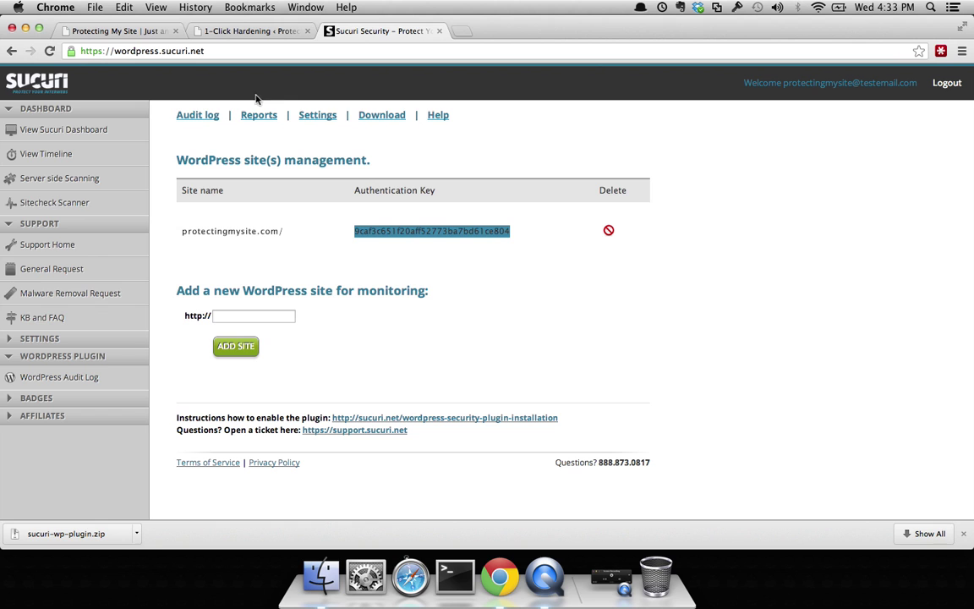
pyautogui.click(96, 270)
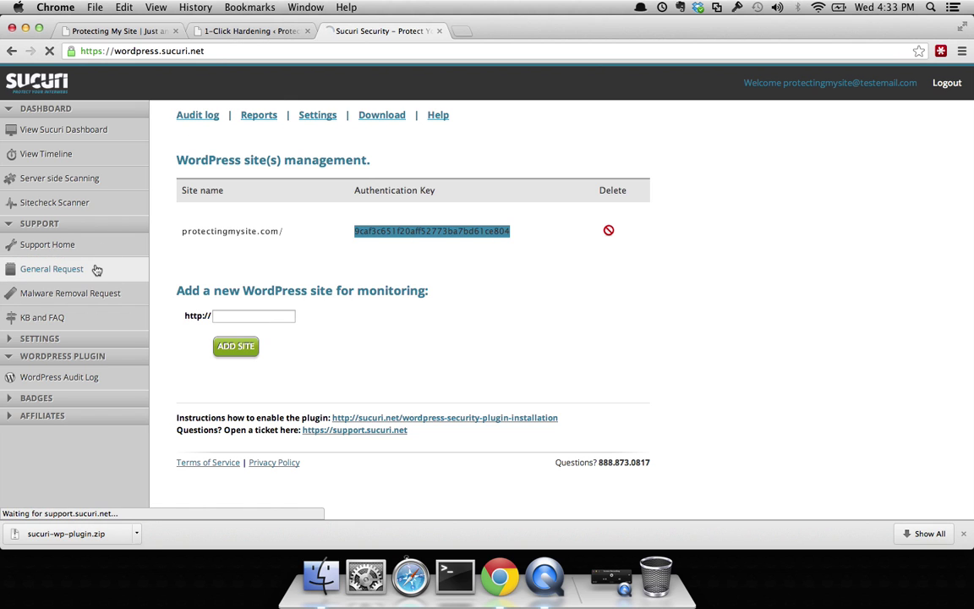
pyautogui.scroll(-3, 205, 297)
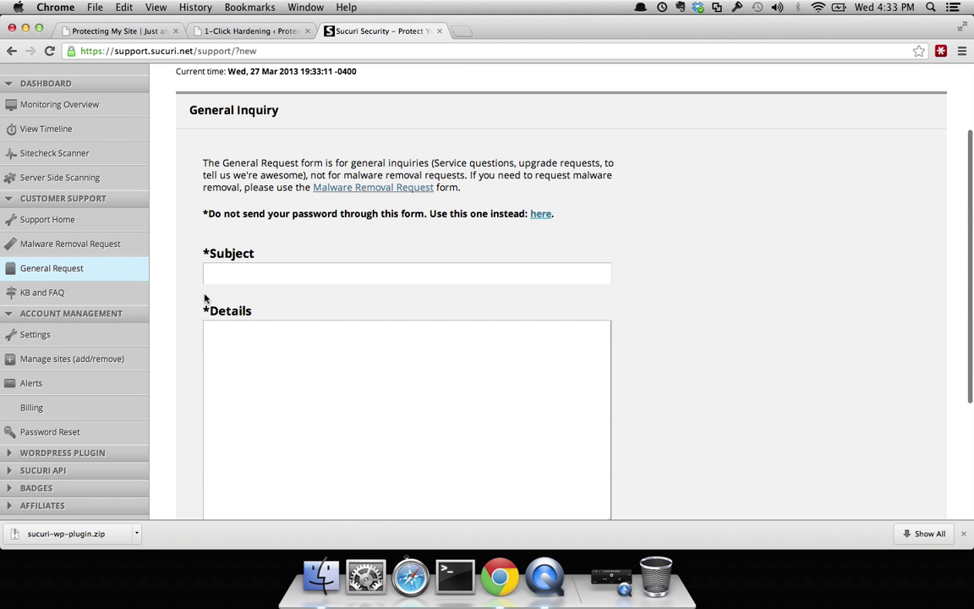
pyautogui.click(254, 273)
pyautogui.write('Plugin ')
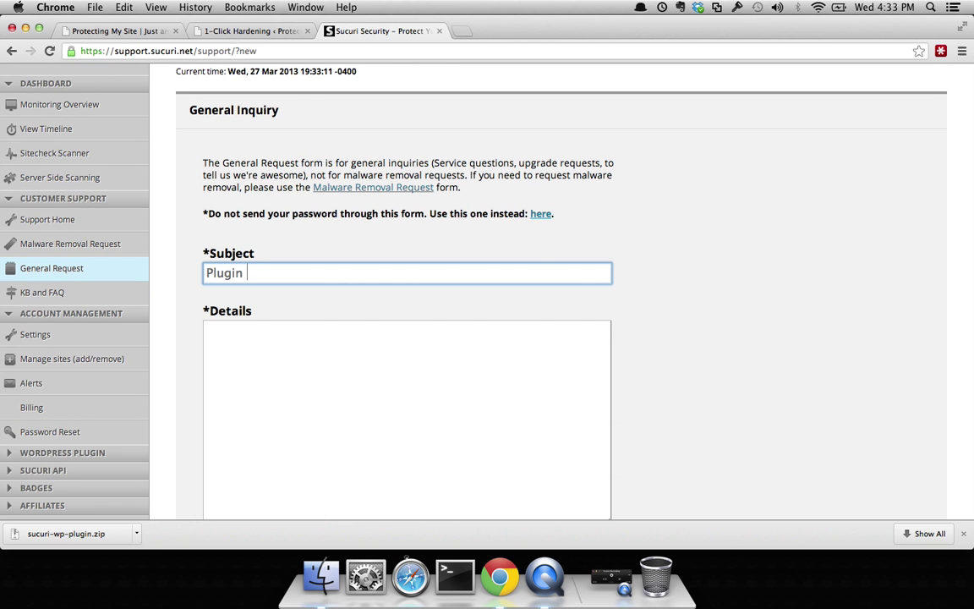
pyautogui.write('Help')
pyautogui.press('Tab')
pyautogui.write('Hi')
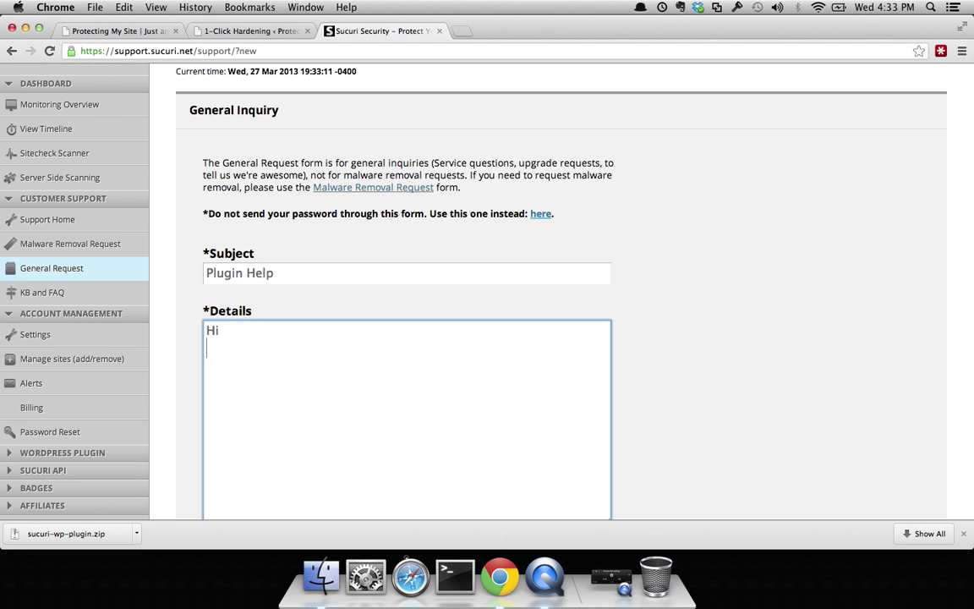
pyautogui.press('Return')
pyautogui.write("I'm having an is")
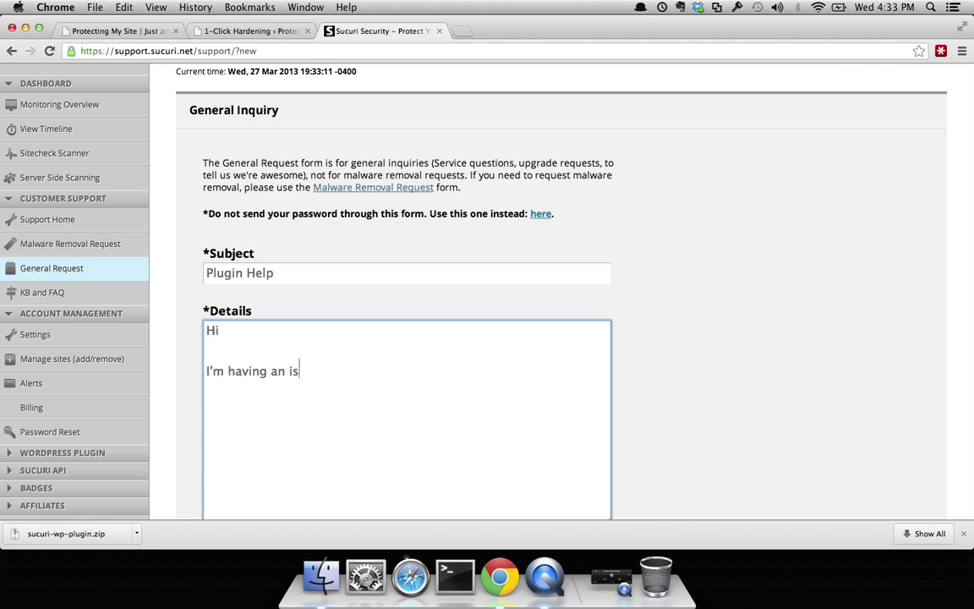
pyautogui.write('sue, can you please')
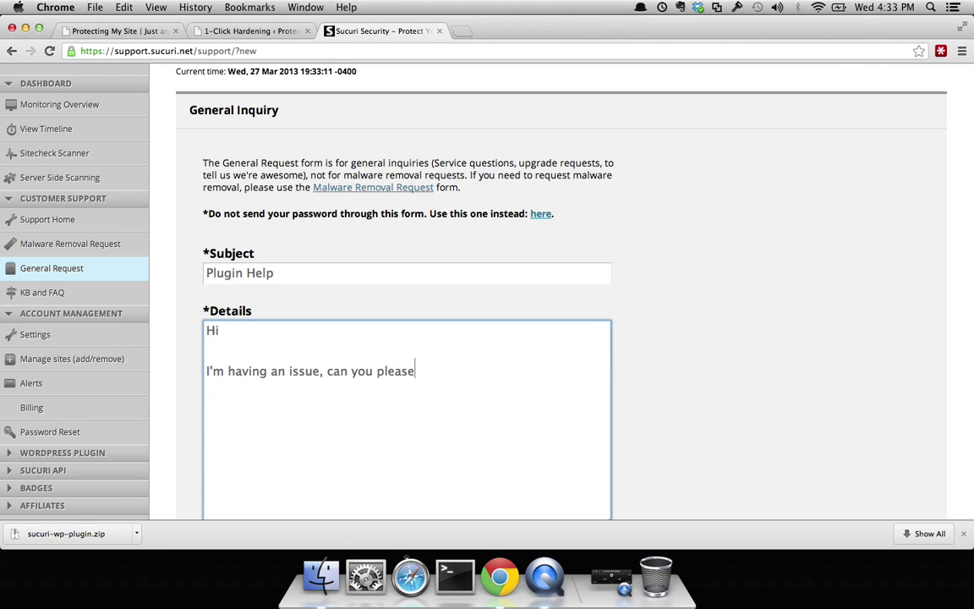
pyautogui.write(' help me')
pyautogui.press('Return')
pyautogui.press('Return')
pyautogui.write('Description.')
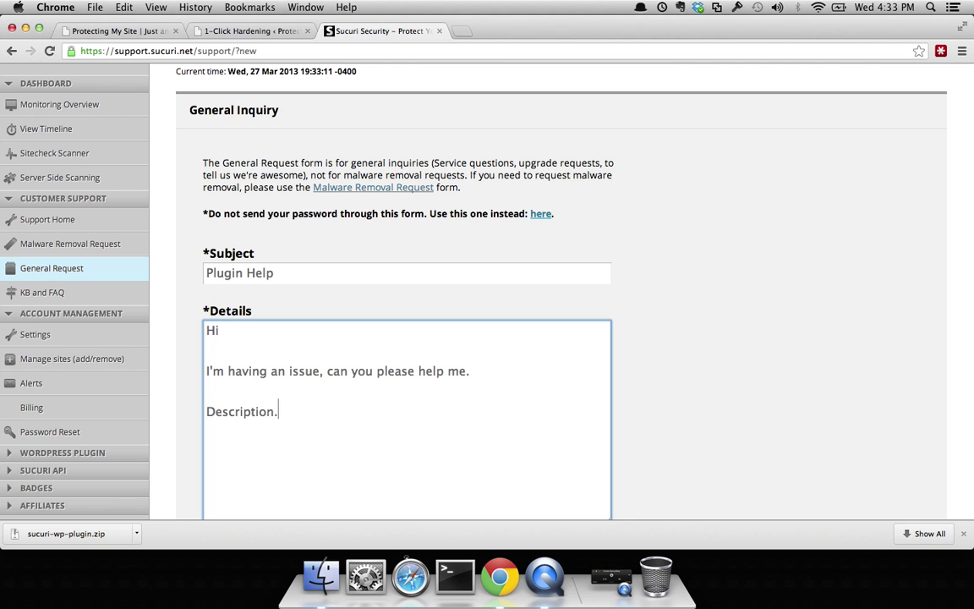
pyautogui.write('..')
pyautogui.scroll(-5, 257, 241)
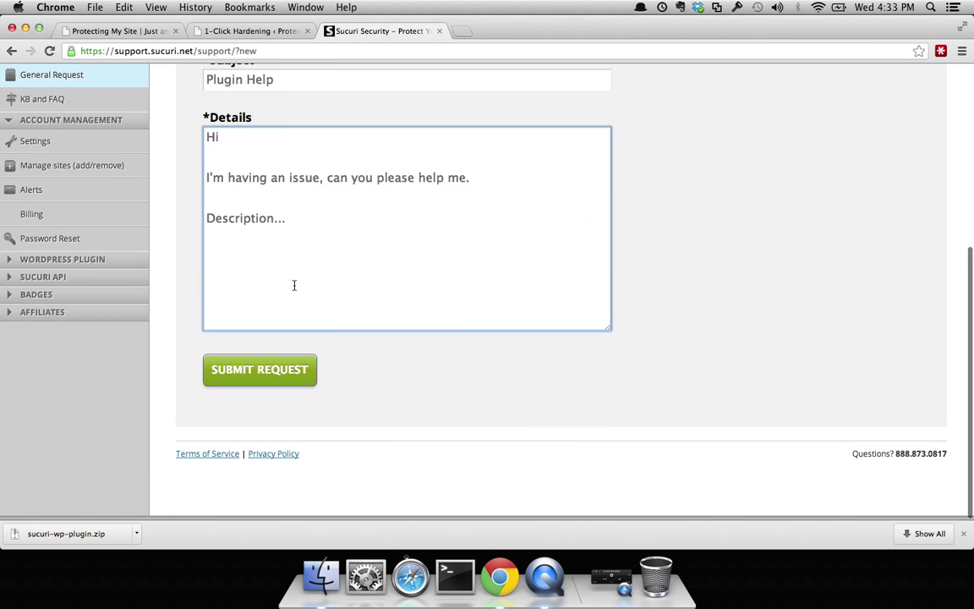
pyautogui.scroll(8, 428, 200)
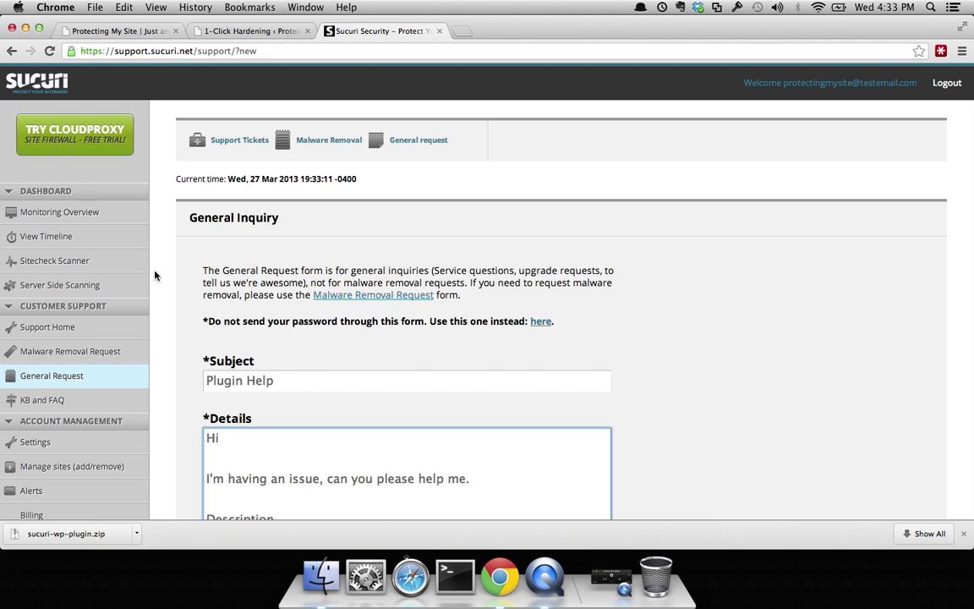
pyautogui.scroll(-5, 152, 279)
pyautogui.scroll(-3, 144, 287)
# Open WordPress Plugin > WordPress Audit Log to review protectingmysite.com's latest events.
pyautogui.click(62, 368)
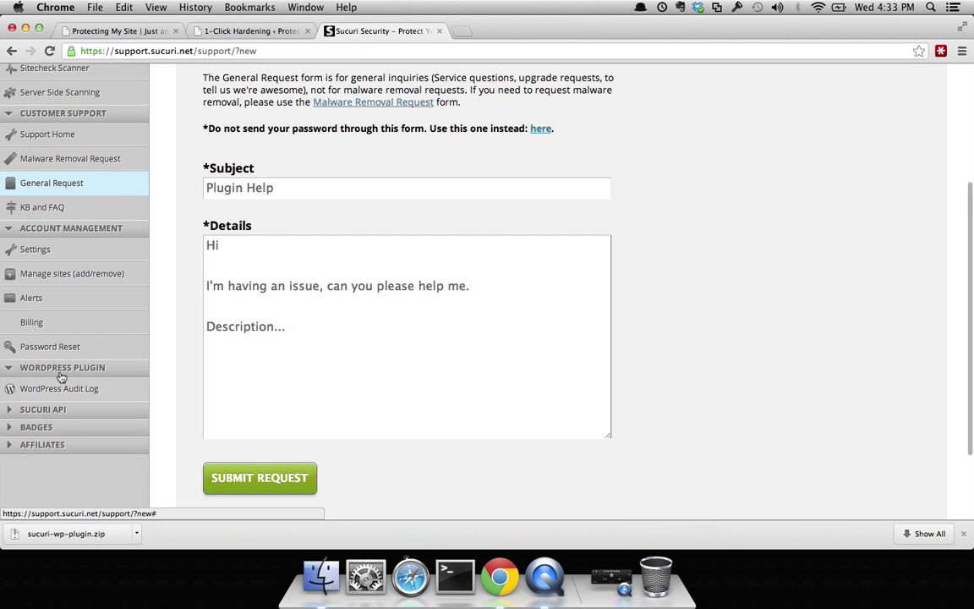
pyautogui.click(51, 388)
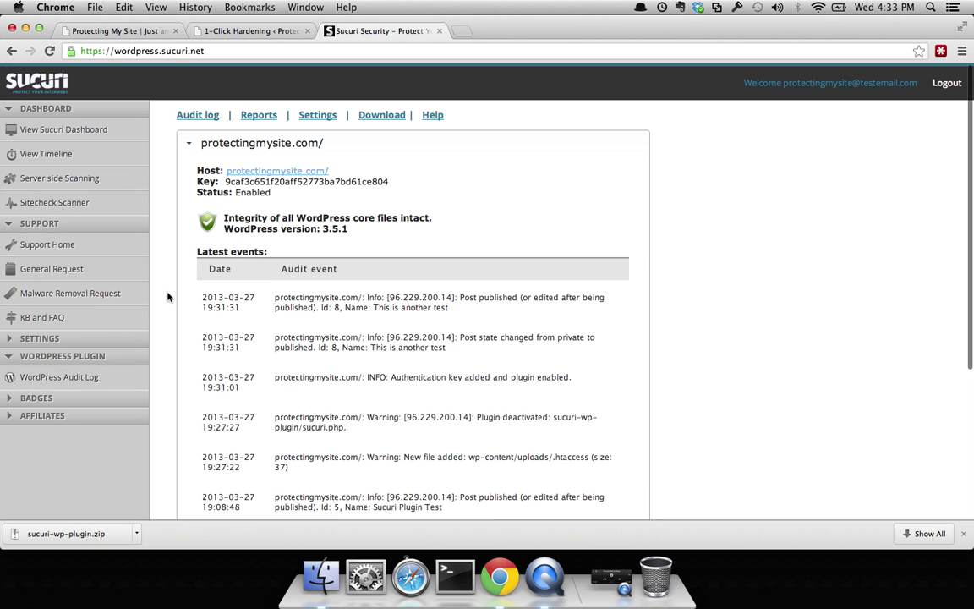
pyautogui.scroll(-5, 169, 313)
pyautogui.scroll(-3, 172, 313)
pyautogui.scroll(3, 173, 314)
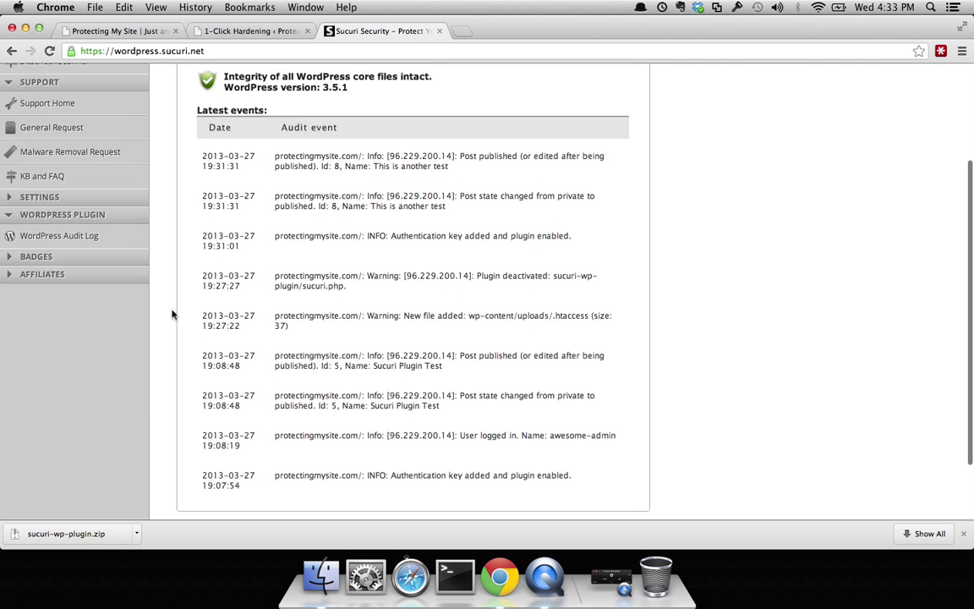
pyautogui.scroll(2, 173, 313)
pyautogui.scroll(5, 173, 313)
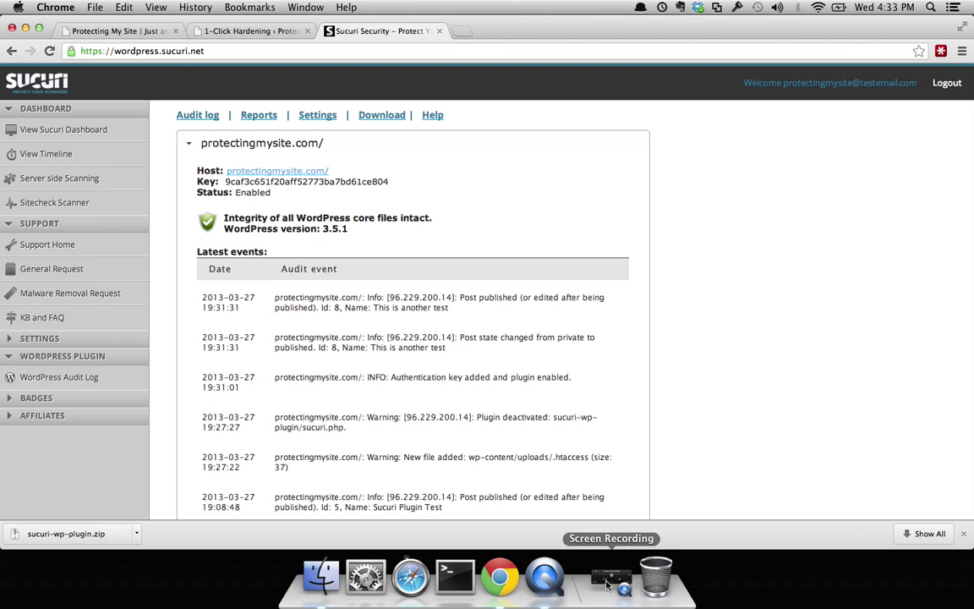
pyautogui.click(544, 577)
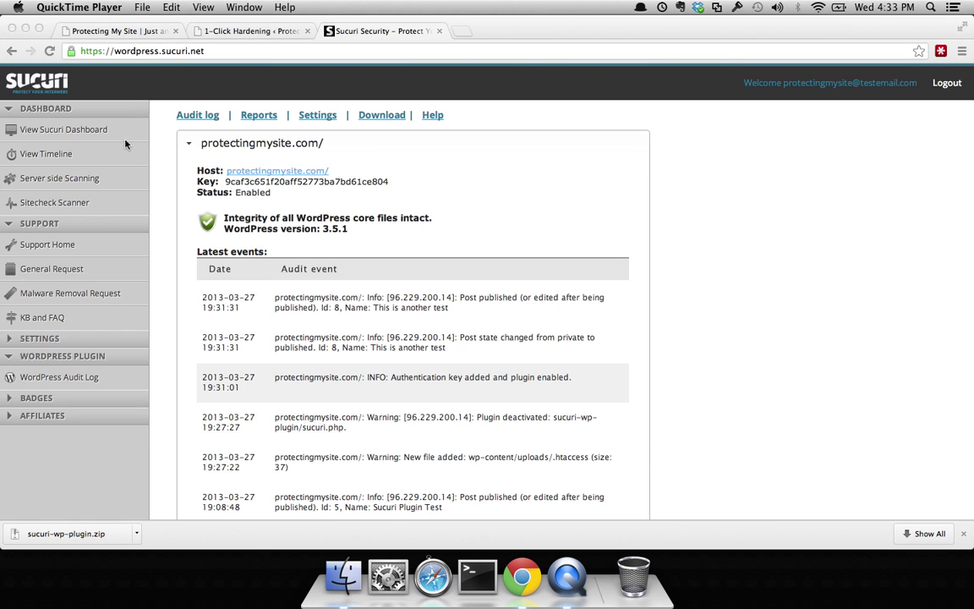